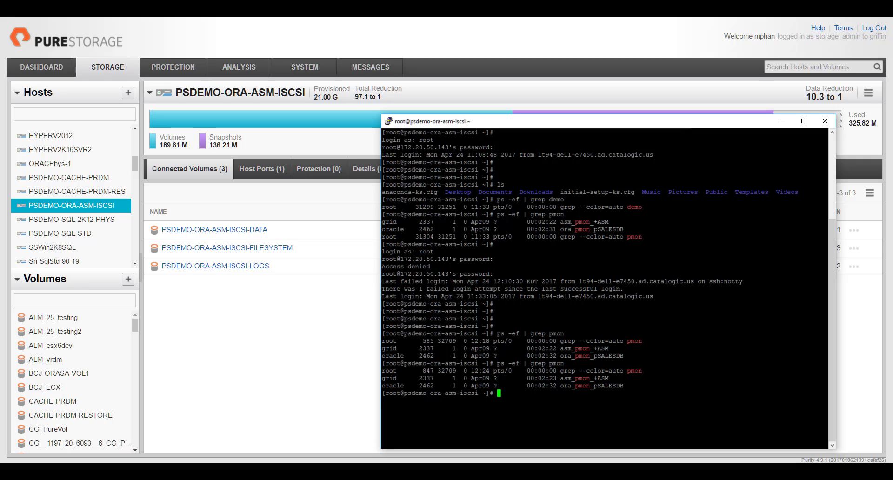
- Sign in to the ECX management portal as admin with the account password
left_click(316, 356)
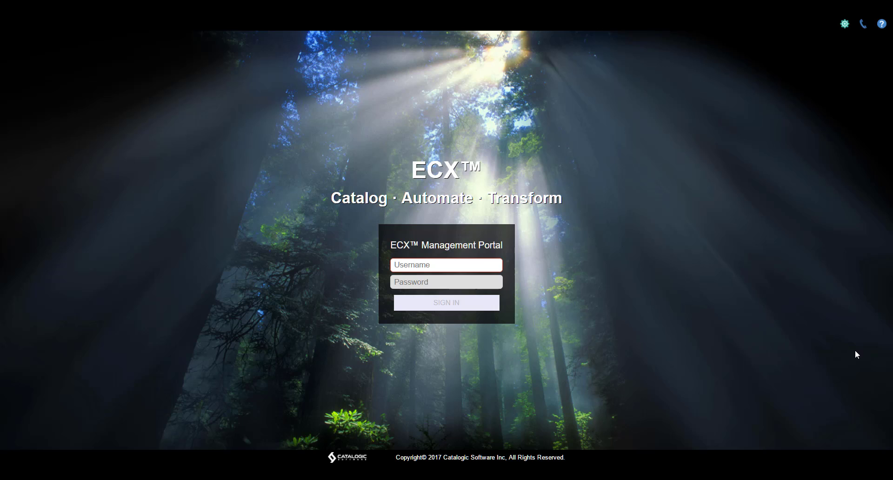
left_click(457, 264)
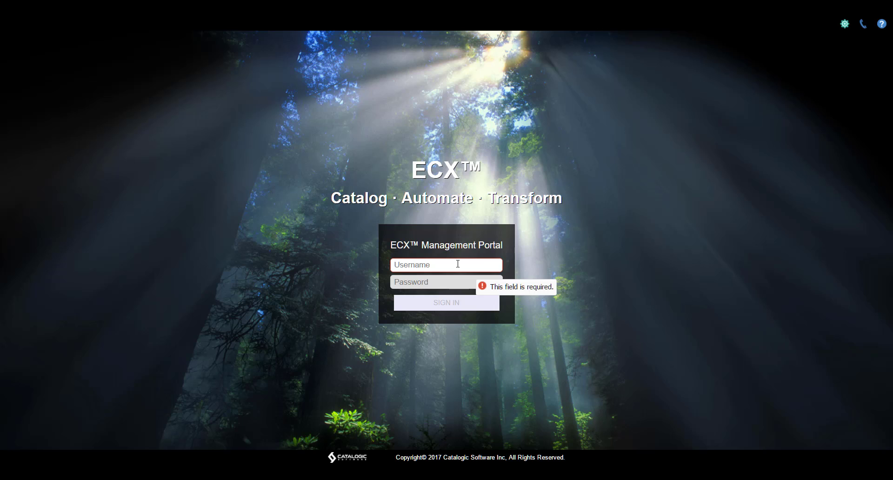
type("admin")
key("Tab")
type("•••••••••")
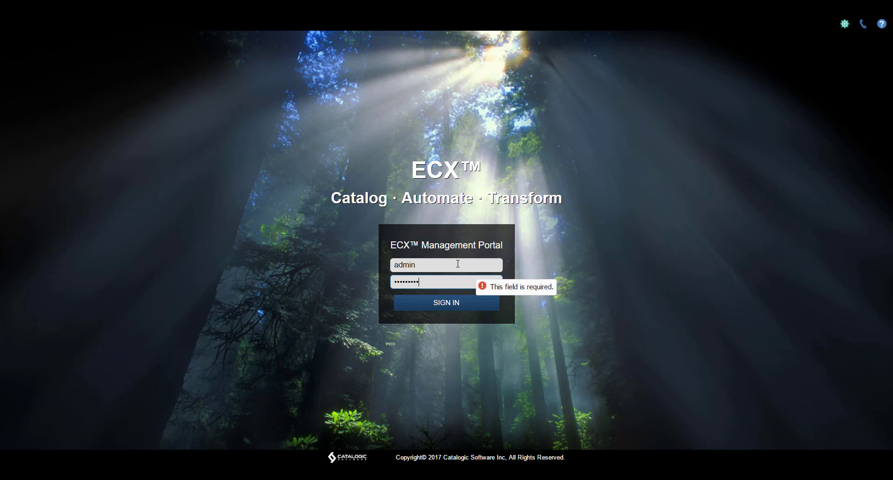
key("Return")
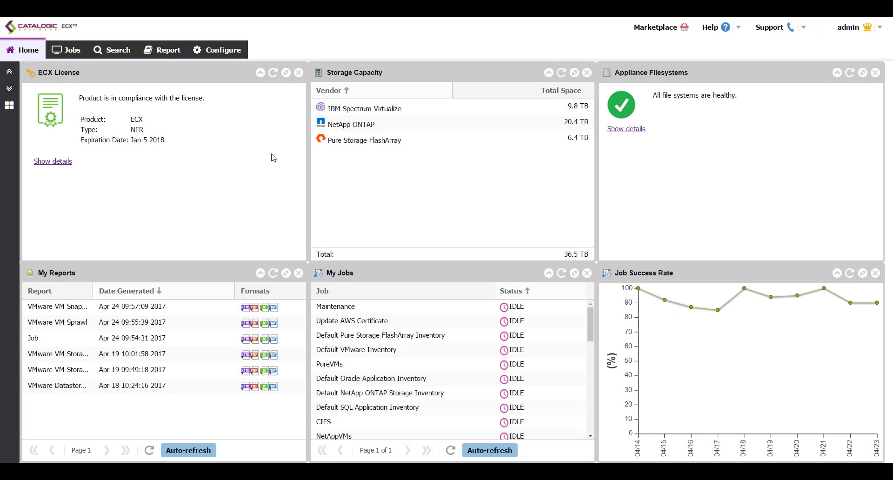
- Start registering an Oracle application server under Configure, then cancel the registration
left_click(225, 53)
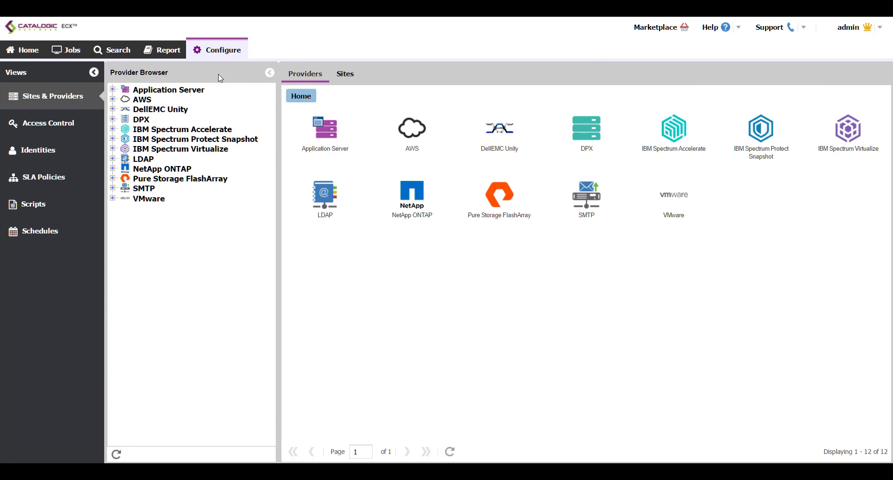
right_click(184, 89)
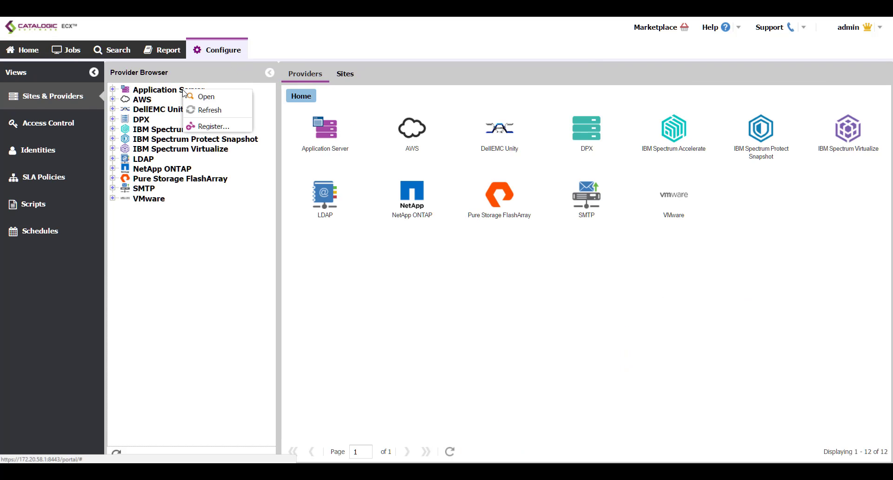
left_click(207, 126)
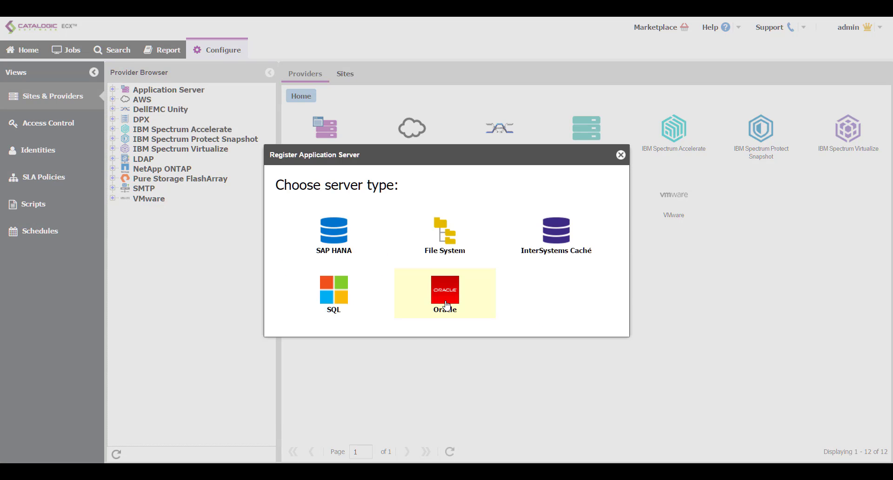
left_click(445, 304)
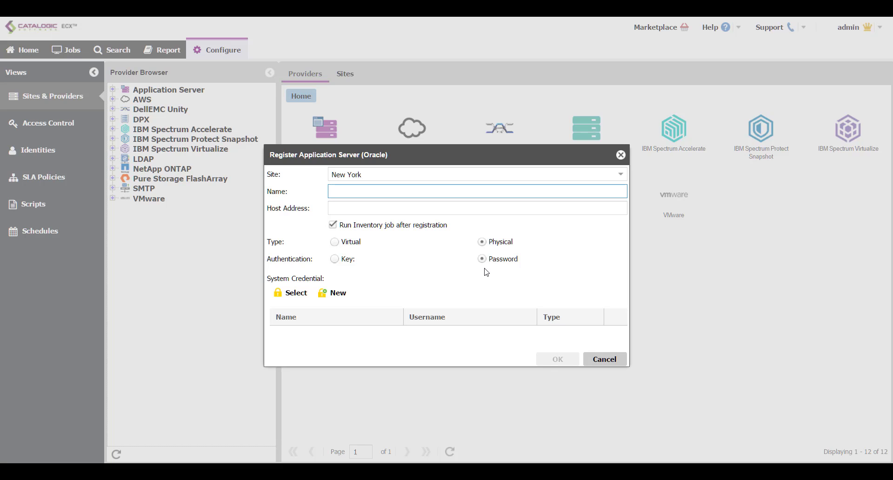
left_click(603, 360)
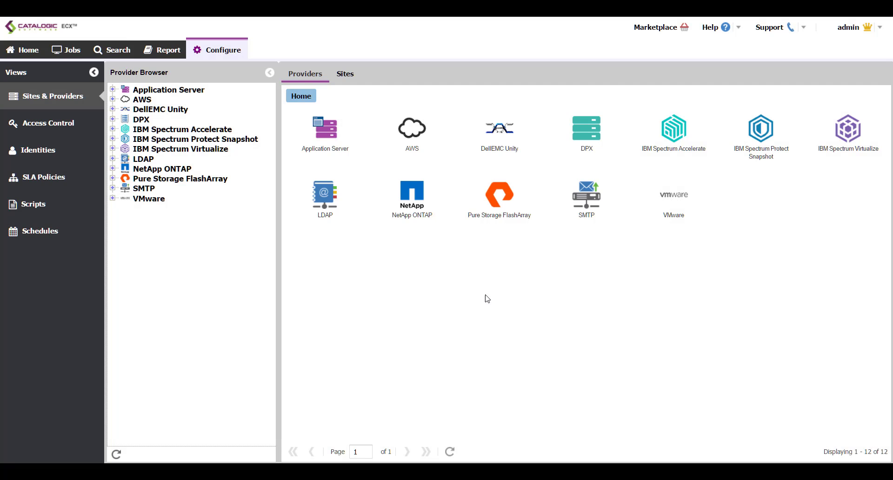
- View the PSDEMO-ORA-ASM-ISCSI application server's properties, then switch to the Jobs list
left_click(112, 88)
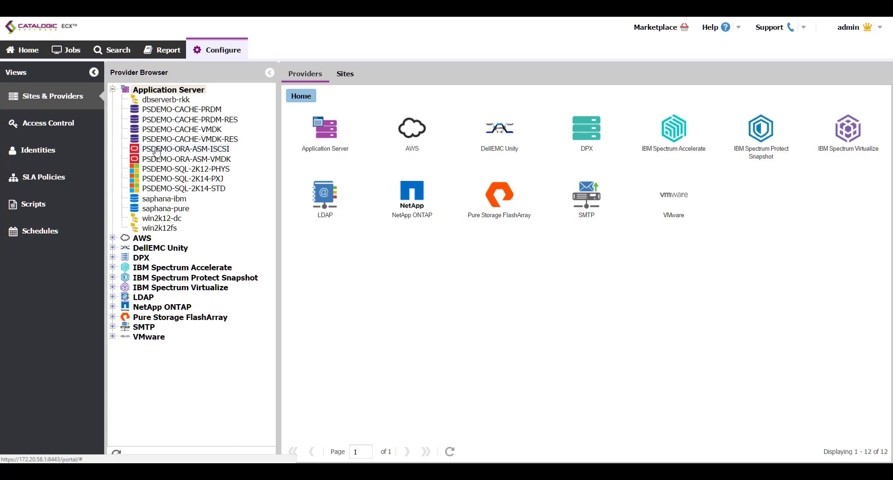
left_click(156, 150)
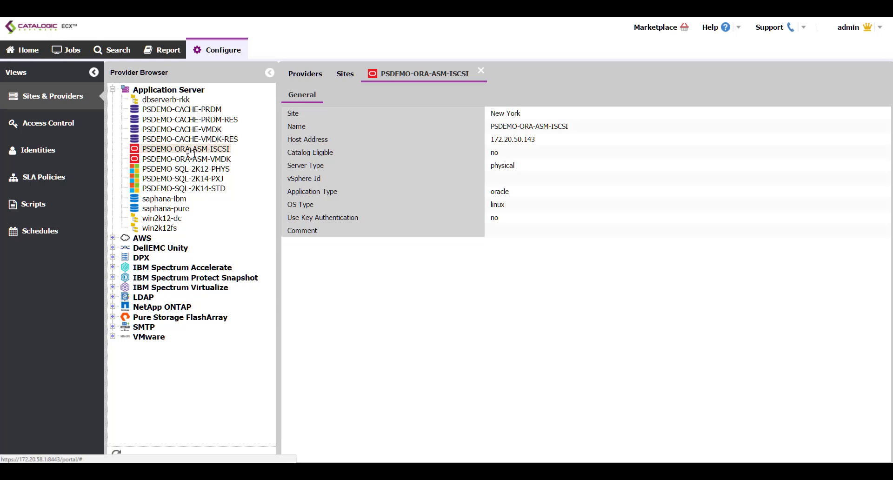
left_click(82, 57)
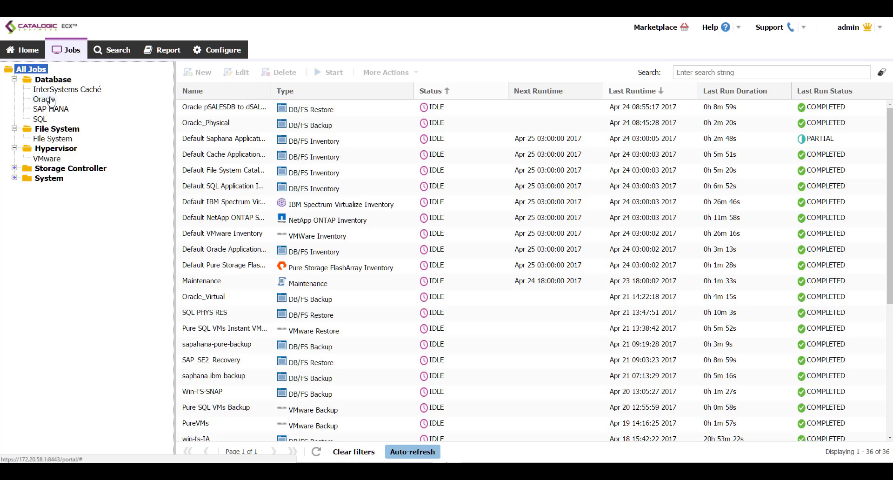
- Start a new Oracle backup job and expand New York's psdemo-ora-asm-iscsi / OraDB12Home1 to show pSALESDB
left_click(51, 101)
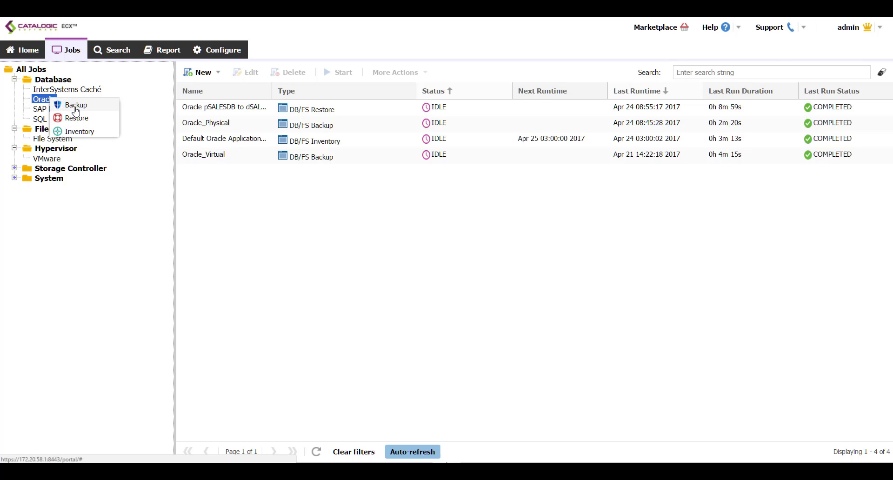
left_click(76, 106)
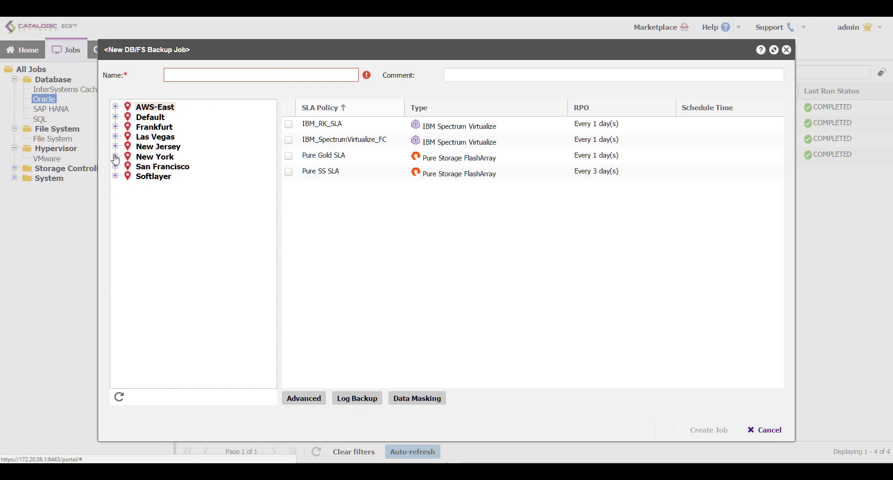
left_click(116, 157)
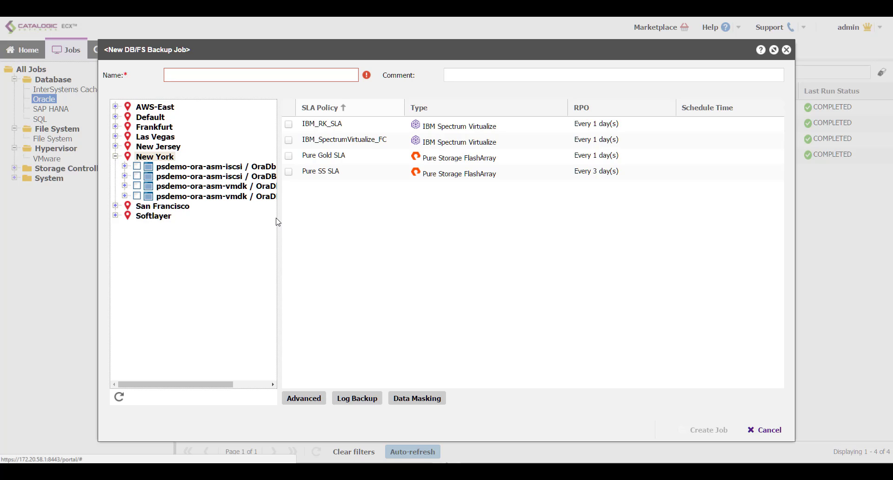
left_click_drag(279, 219, 323, 230)
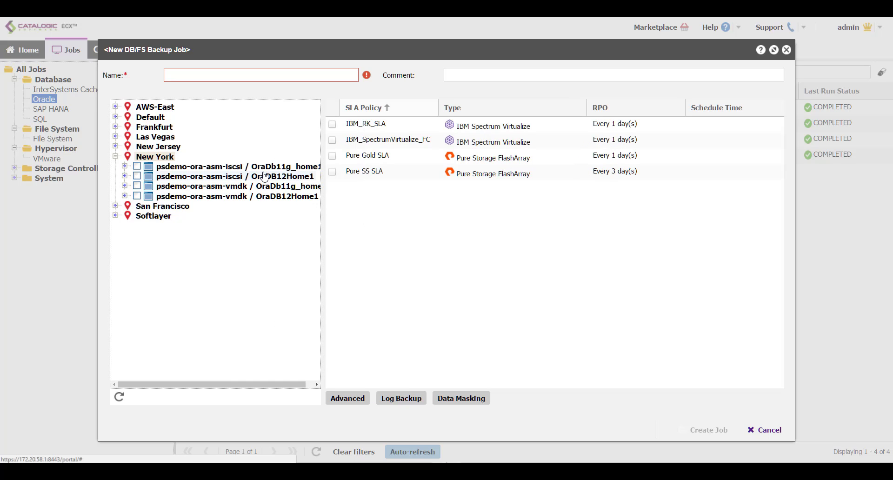
left_click(124, 176)
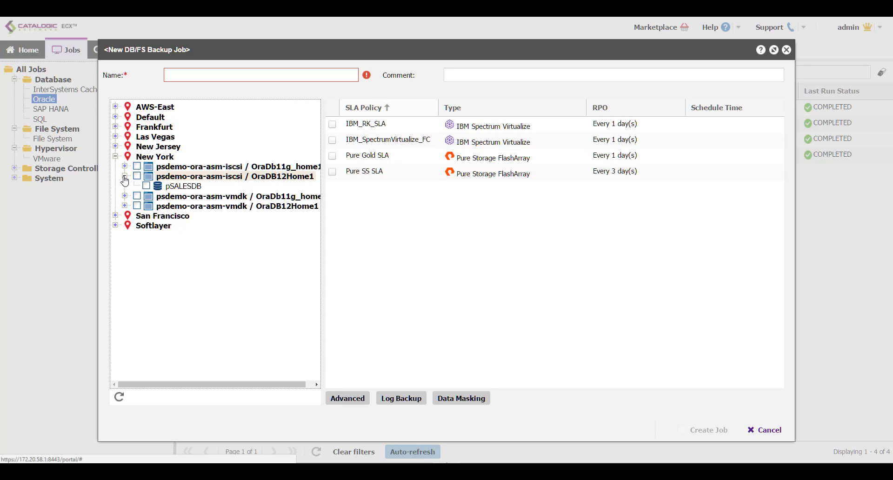
- Tick pSALESDB as the backup source and expand the vmdk OraDB12Home1 home to see FinanceDB
left_click(146, 186)
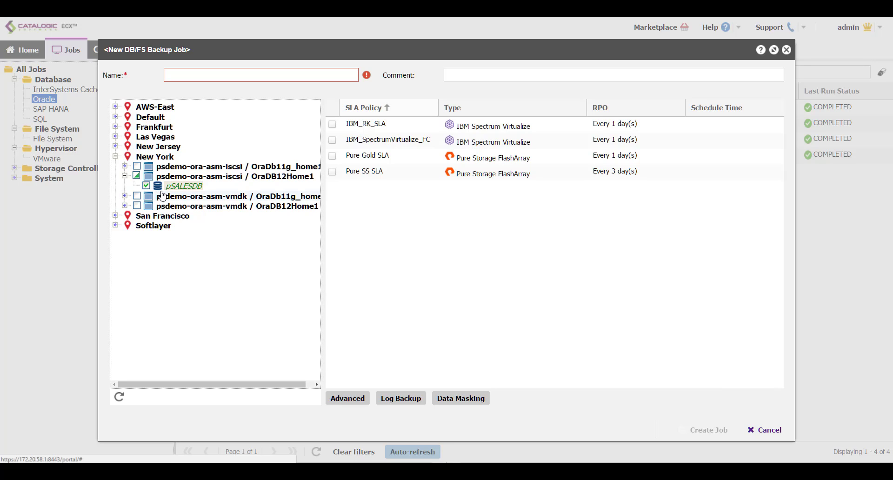
left_click(125, 206)
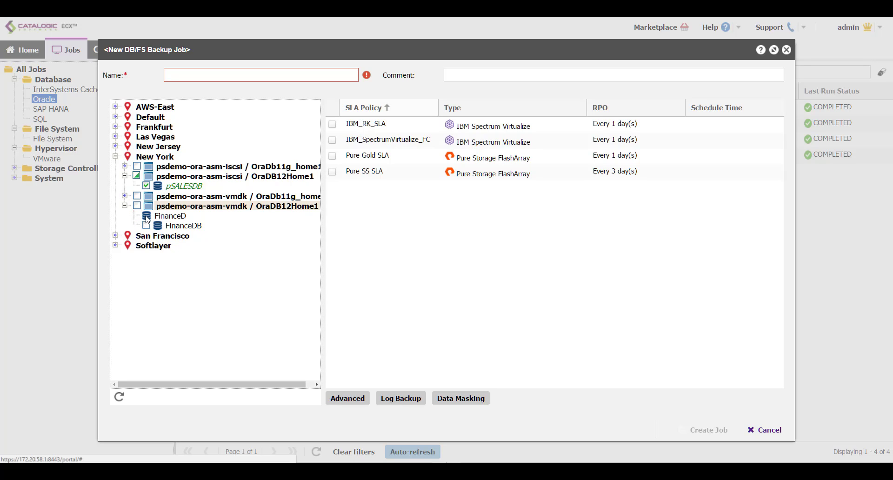
mouse_move(159, 222)
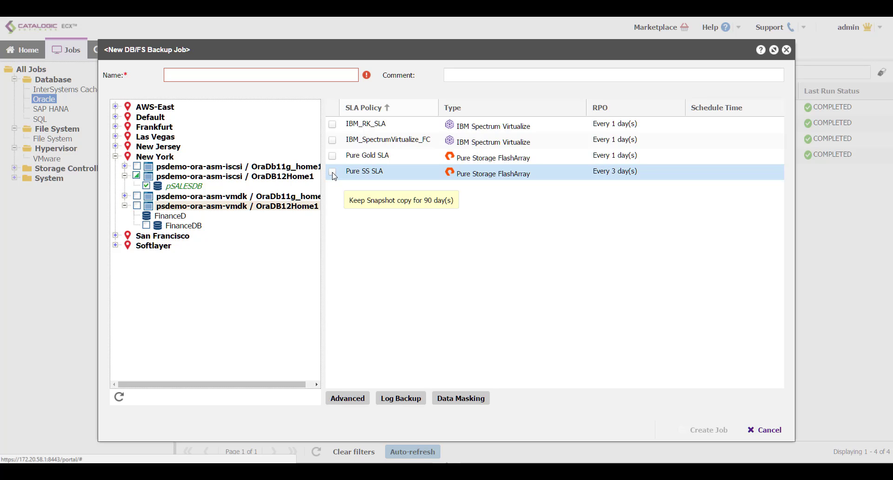
- Tick the Pure SS SLA policy and name the job 'Backup Oracle DB'
left_click(333, 172)
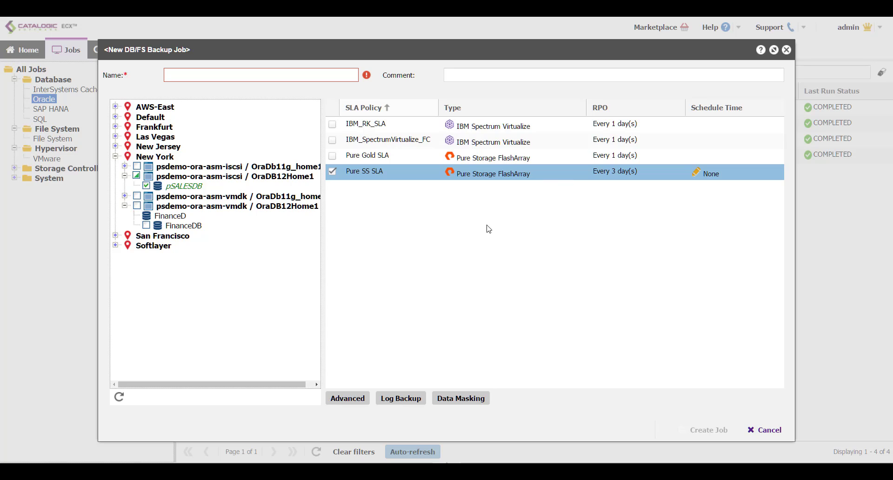
left_click(306, 79)
type("Bac")
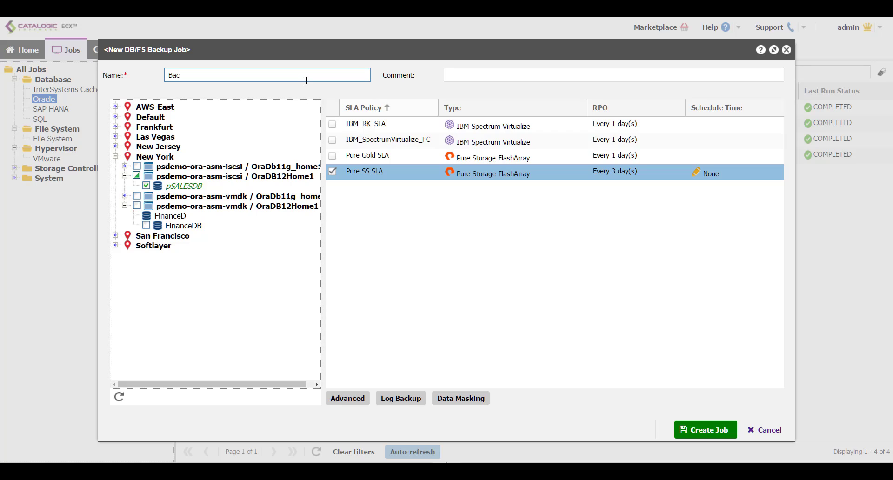
type("kup Oracle DB")
left_click(356, 406)
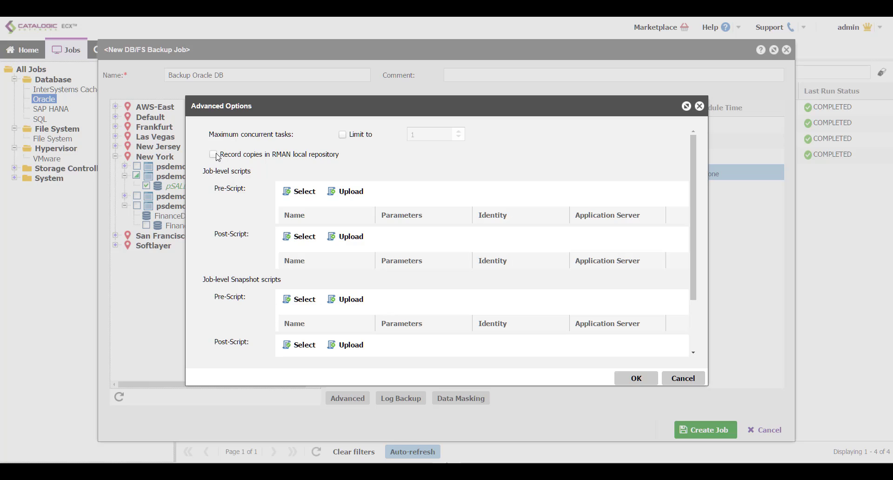
left_click(683, 378)
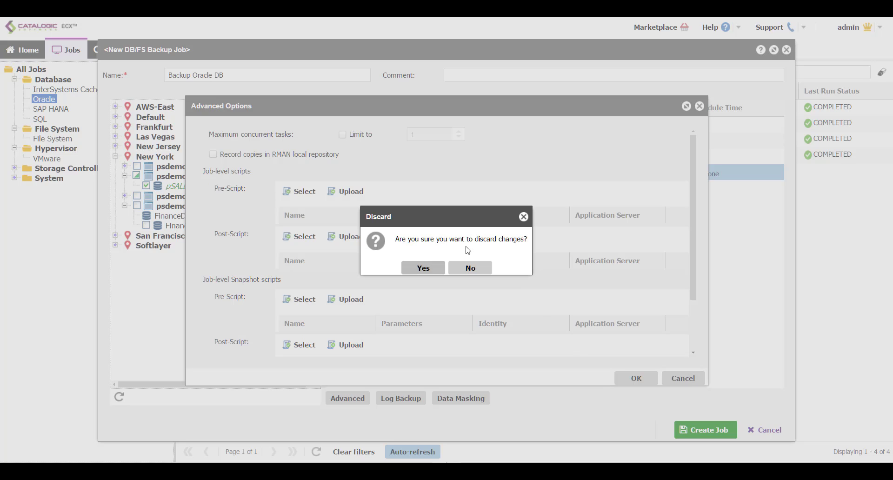
left_click(423, 267)
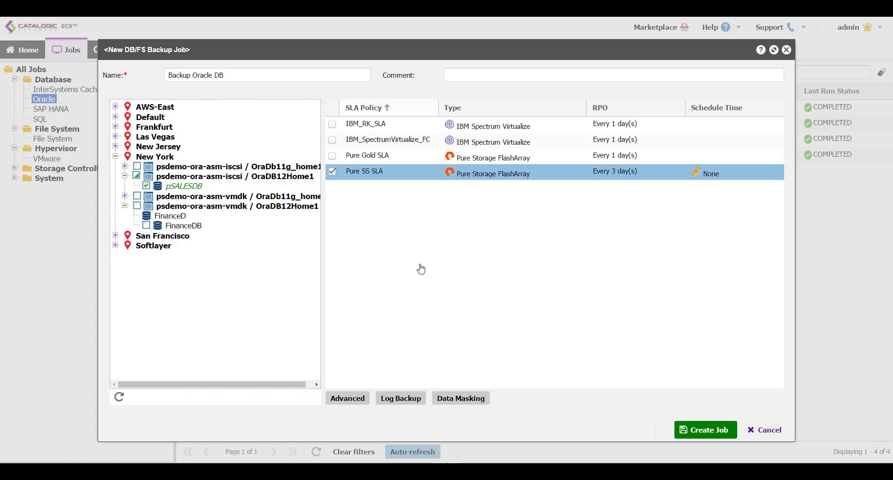
- In Log Backup, try an extra archive log destination for pSALESDB using one universal directory
left_click(401, 398)
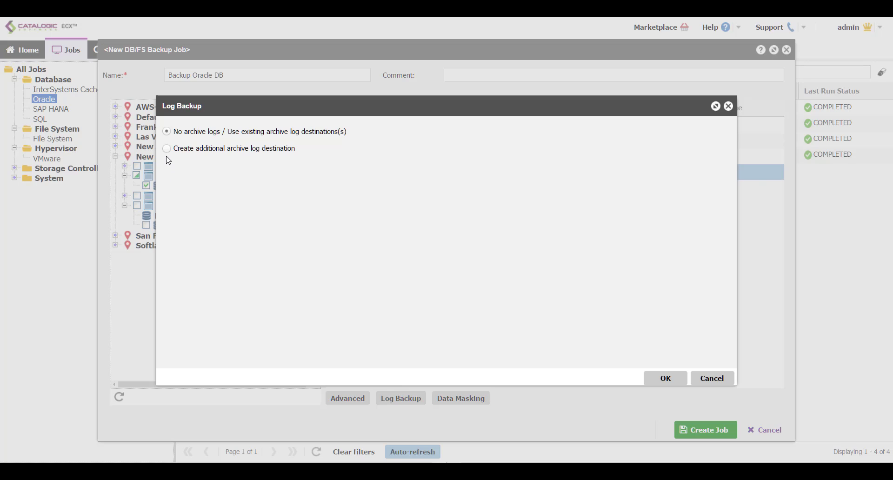
left_click(167, 148)
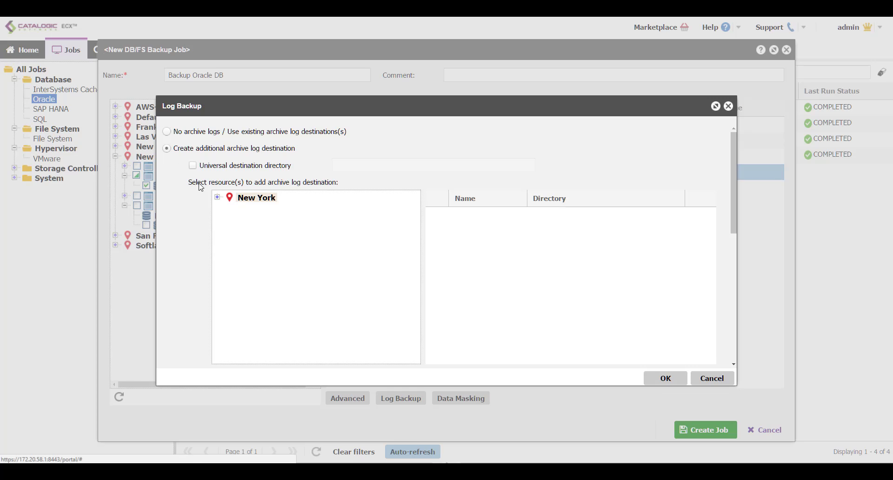
left_click(217, 197)
left_click(225, 208)
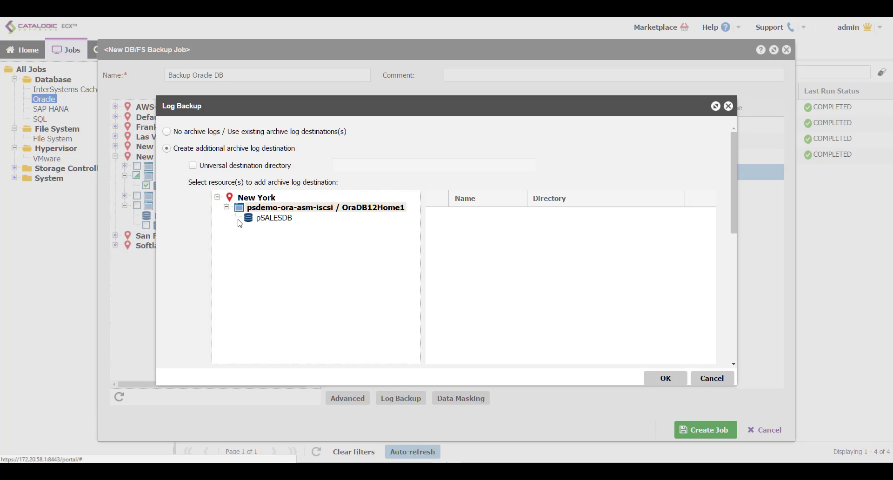
left_click(264, 219)
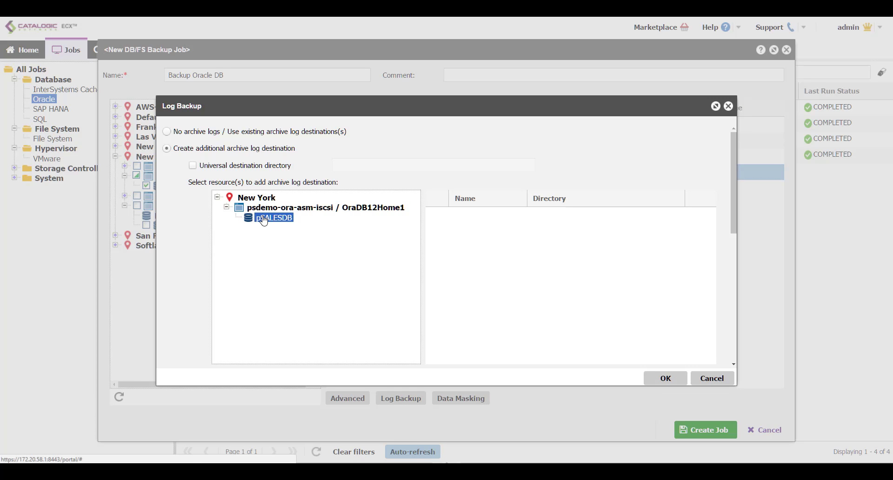
left_click(219, 167)
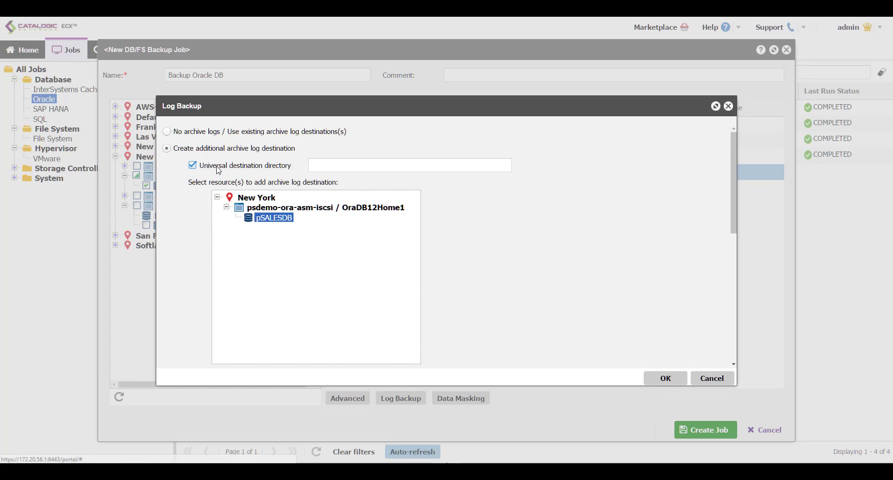
left_click(363, 167)
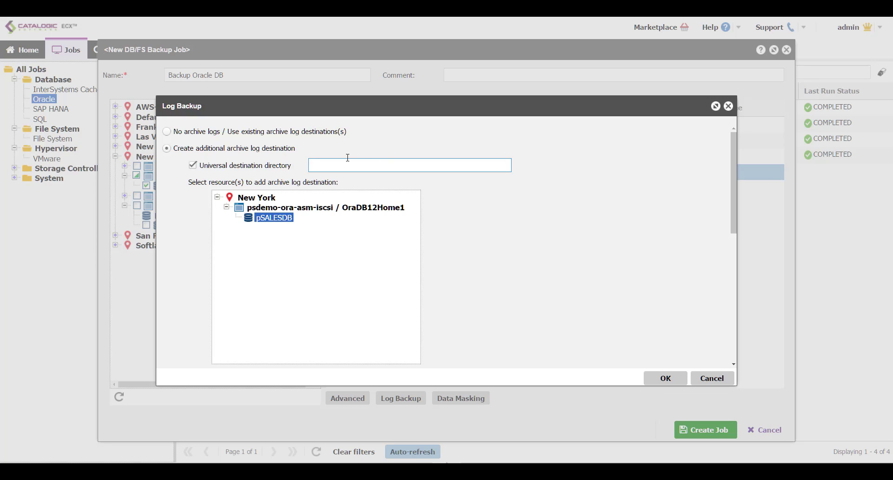
- Switch to No archive logs, then cancel and discard the log backup changes
left_click(313, 134)
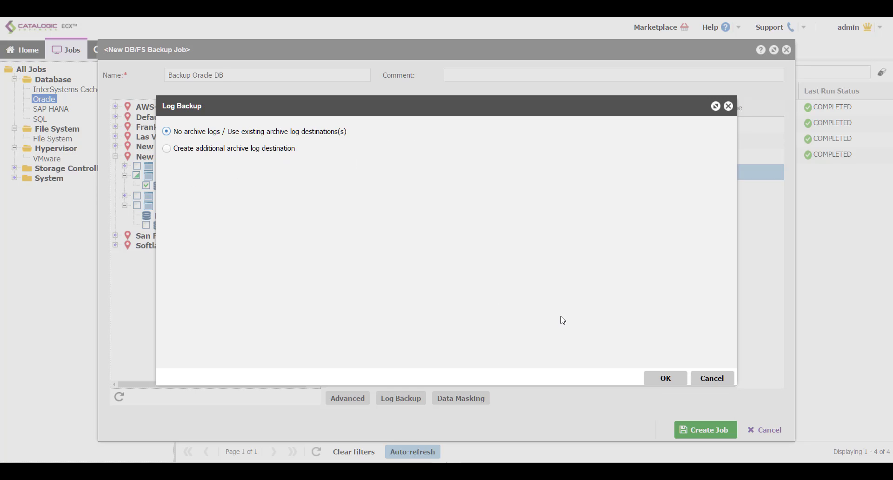
left_click(704, 377)
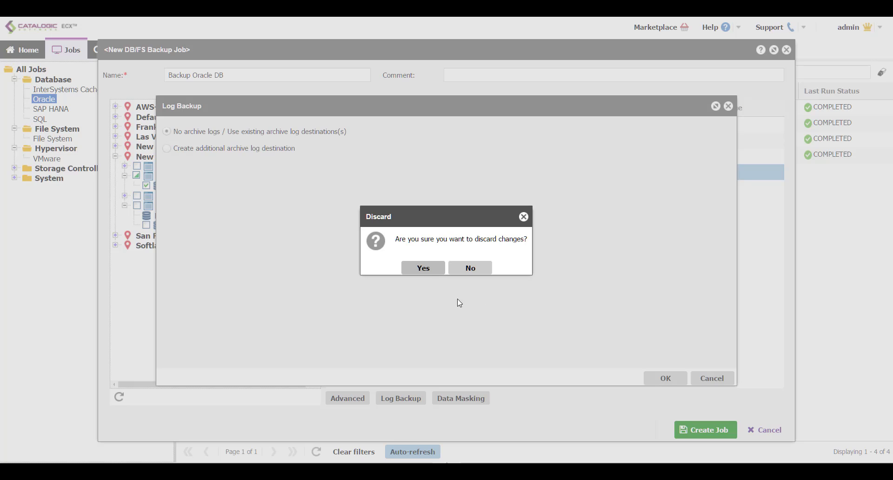
left_click(423, 268)
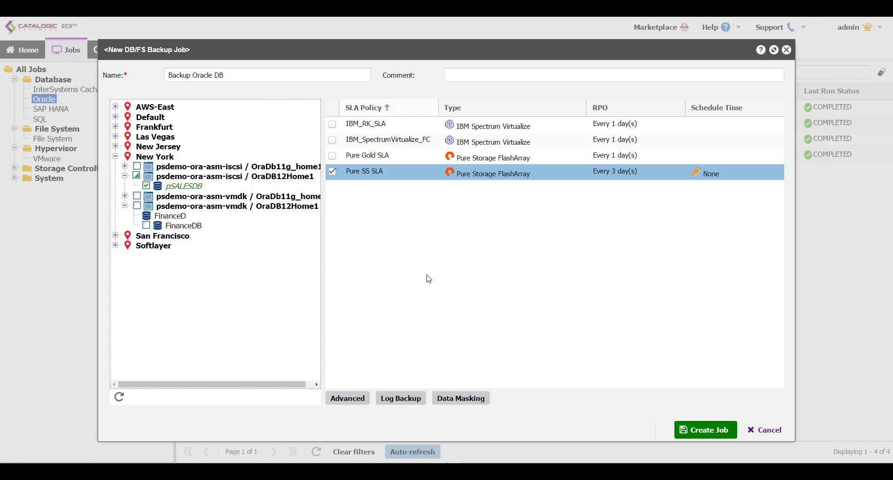
- Enable data masking and tick pSALESDB under New York as the database to mask
left_click(468, 398)
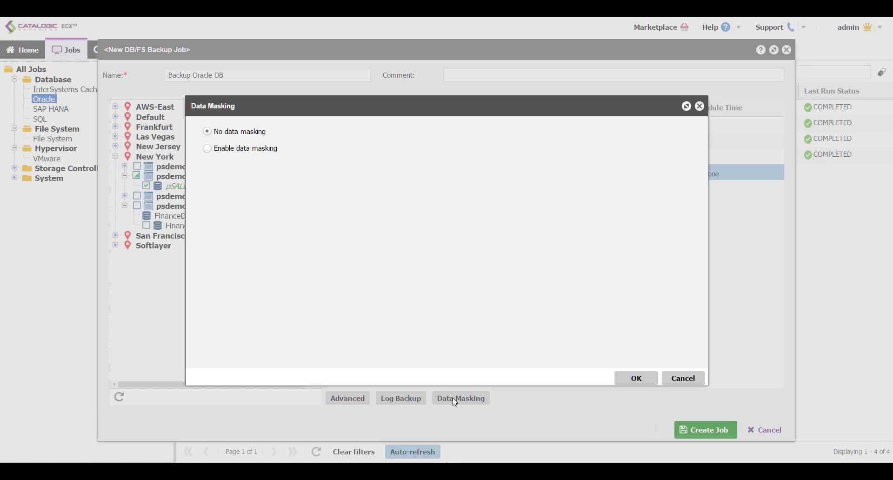
left_click(259, 150)
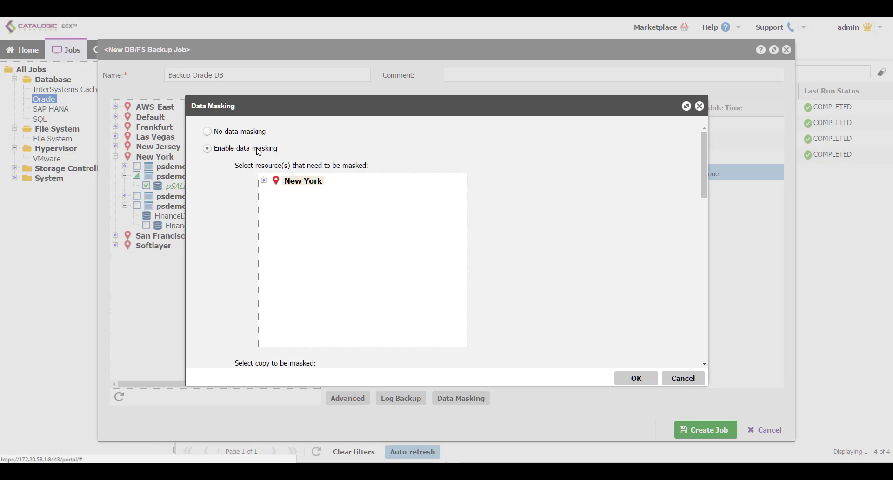
left_click(263, 181)
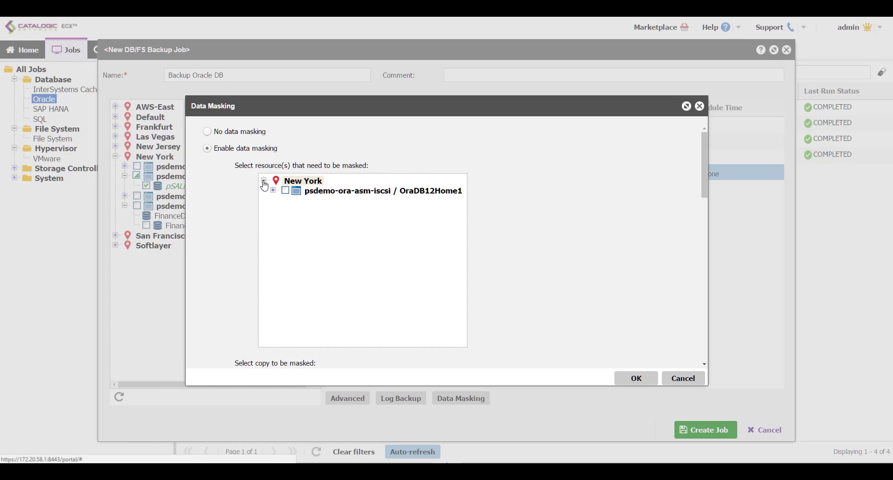
left_click(272, 191)
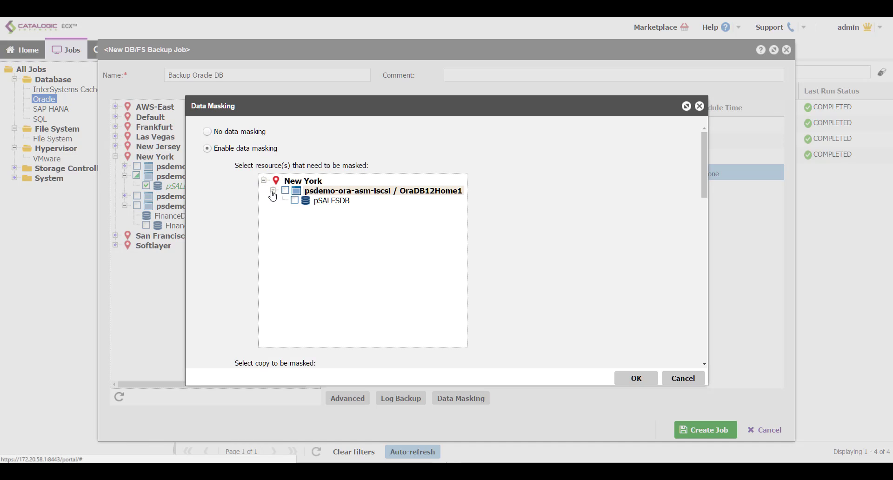
left_click(294, 201)
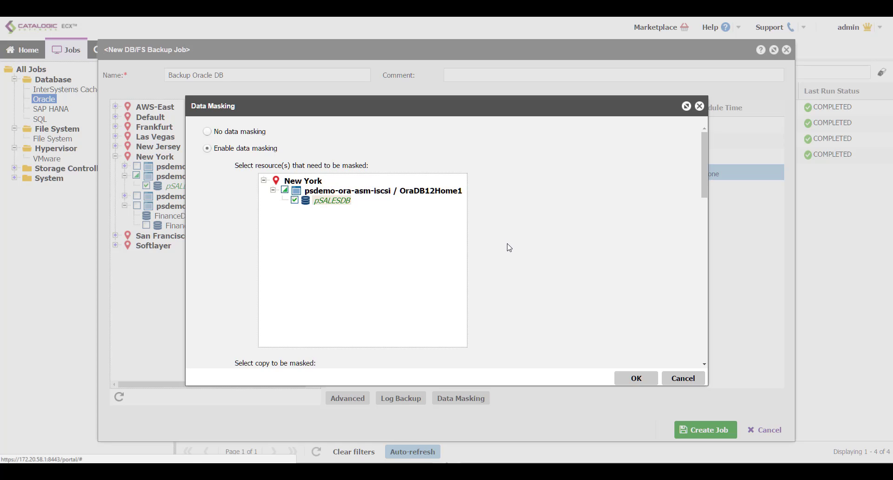
scroll(512, 242, "down", 2)
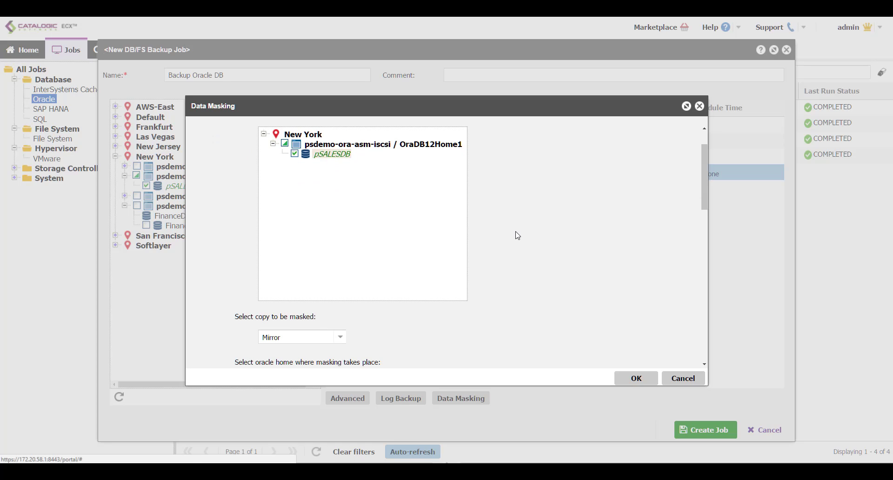
scroll(511, 251, "down", 2)
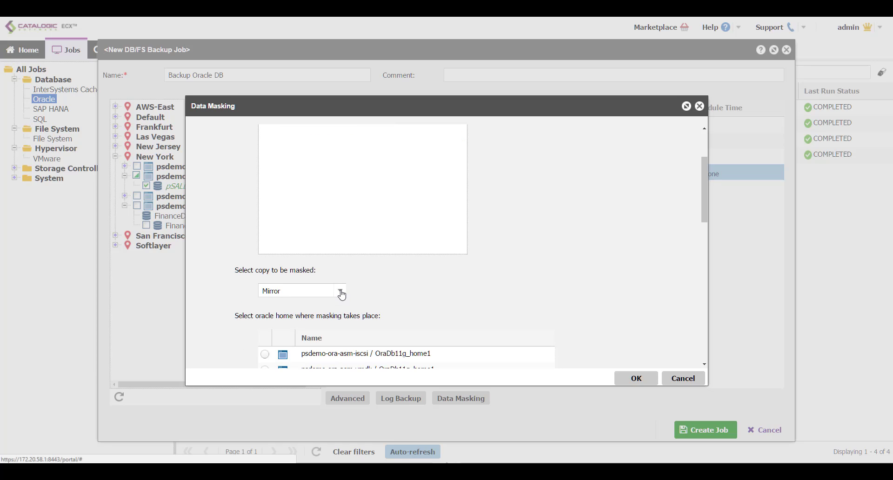
- Keep Mirror as the masked copy, pick psdemo-ora-asm-iscsi / OraDb11g_home1, then cancel
left_click(340, 291)
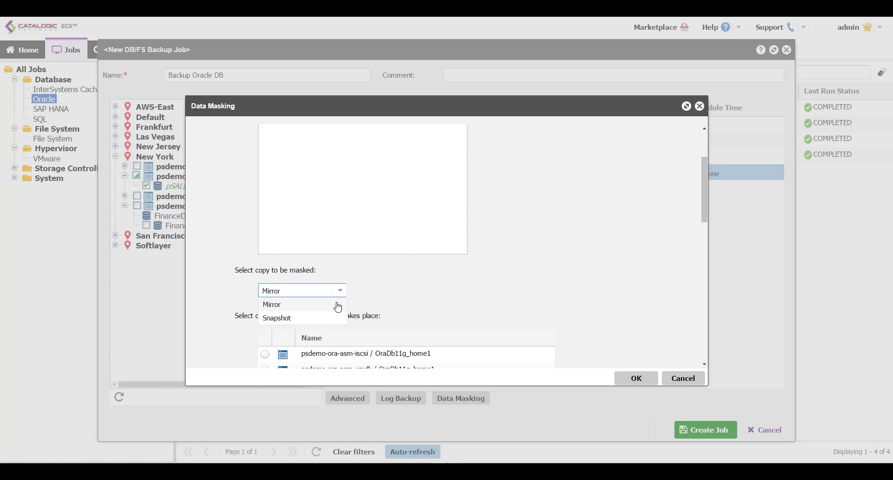
scroll(402, 306, "down", 1)
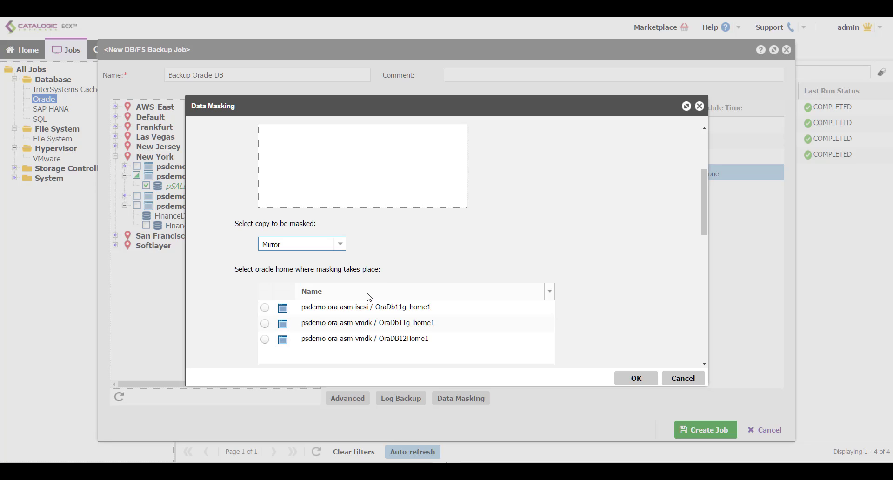
left_click(340, 244)
left_click(451, 257)
scroll(450, 257, "down", 3)
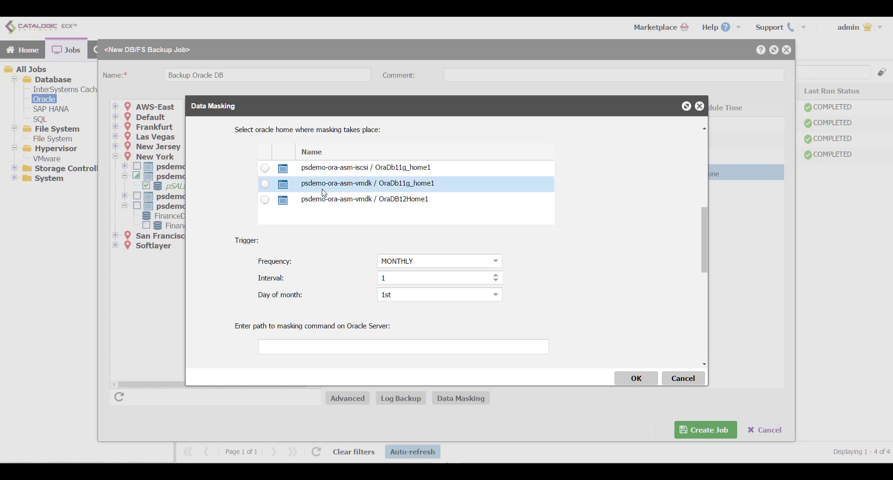
left_click(265, 168)
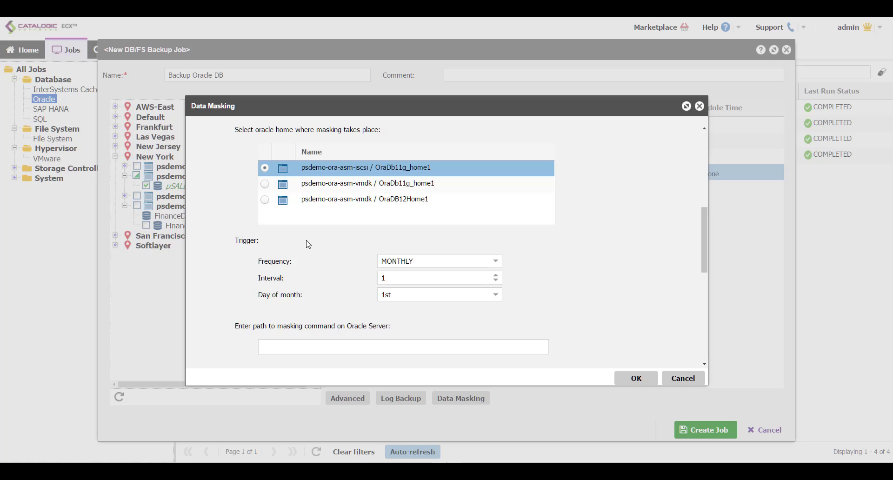
scroll(330, 253, "down", 1)
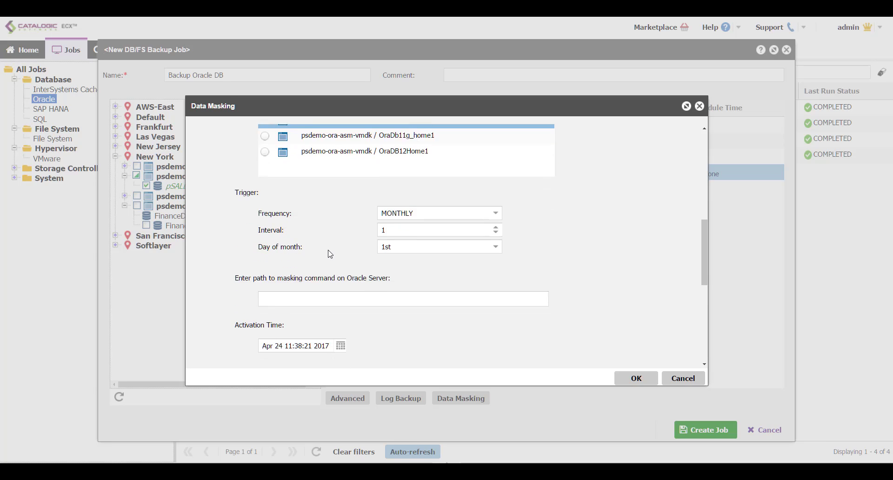
scroll(329, 254, "down", 1)
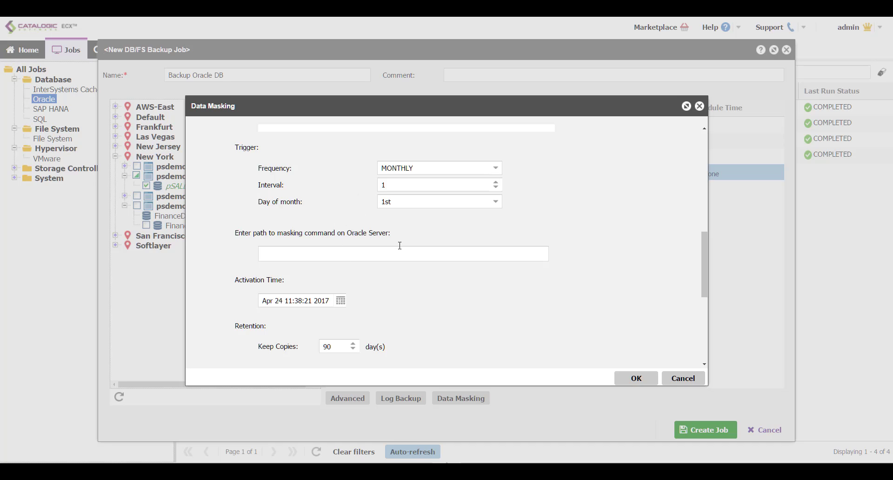
scroll(392, 296, "down", 1)
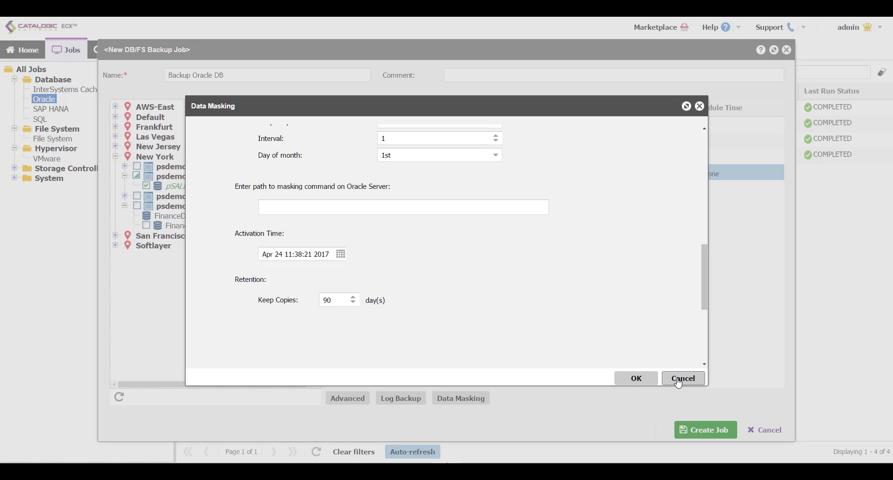
left_click(677, 380)
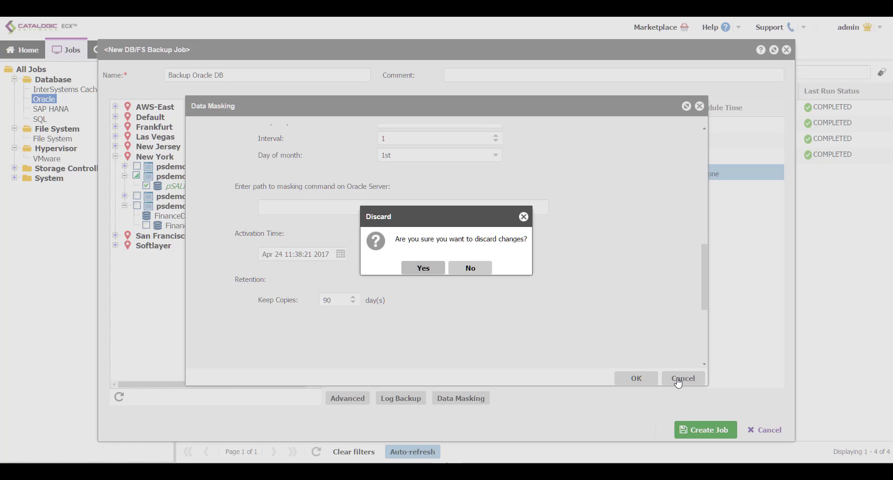
- Discard the masking settings and new backup job, then open Oracle_Physical's Apr 24 08:45:28 run log
left_click(412, 272)
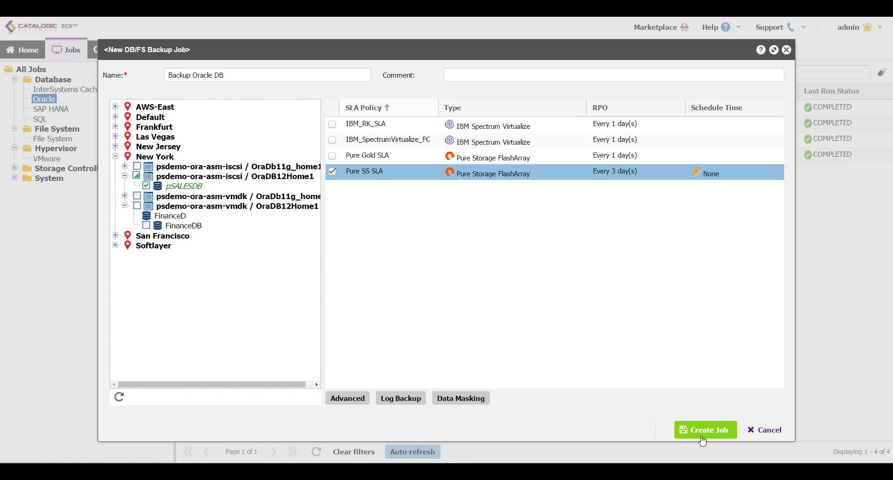
left_click(757, 436)
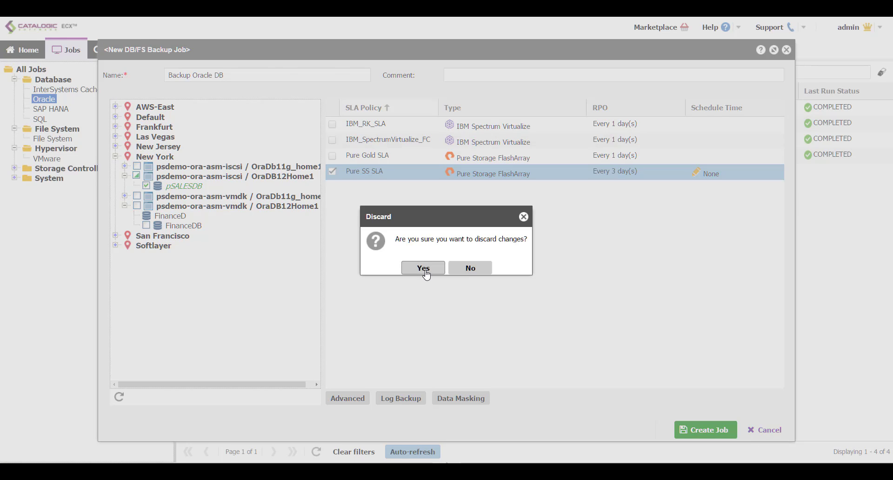
left_click(424, 268)
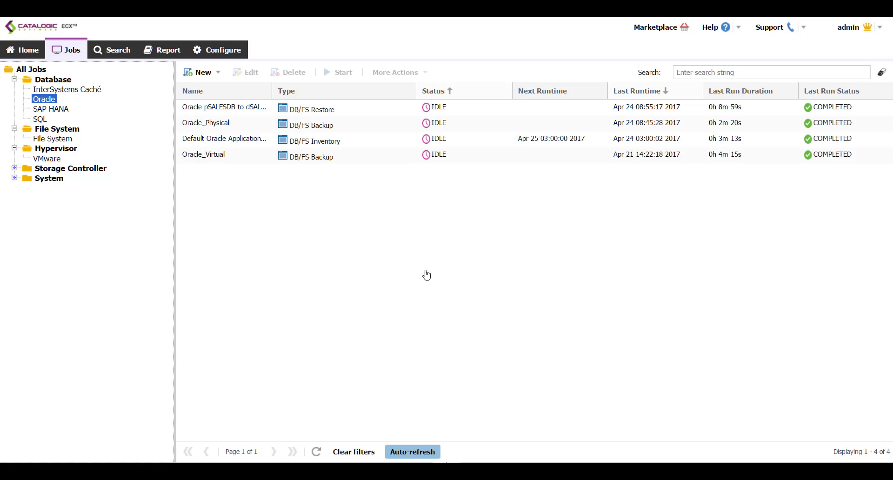
left_click(307, 131)
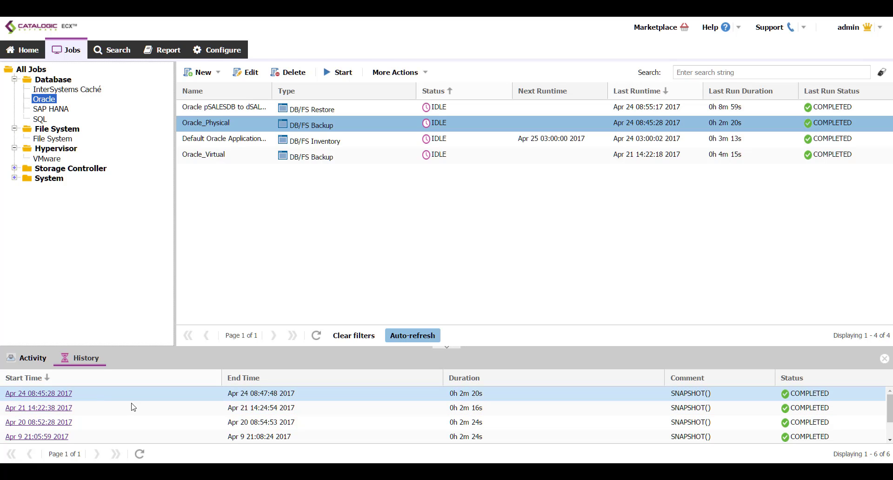
left_click(59, 396)
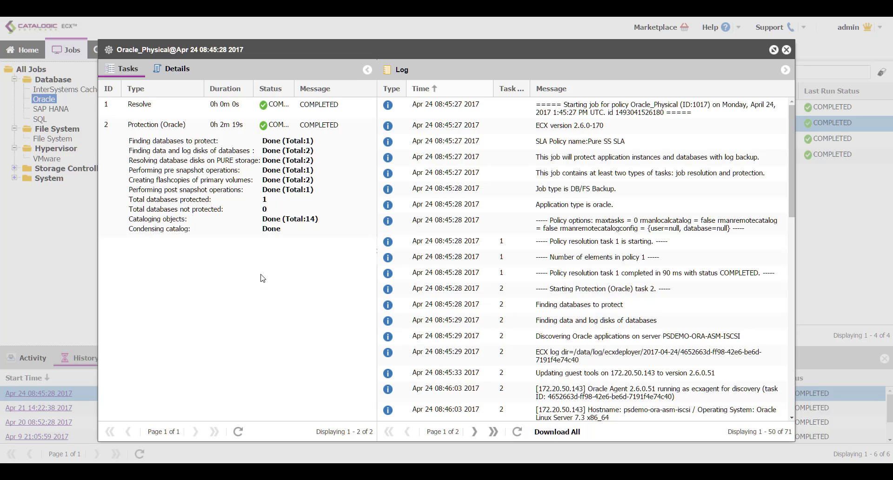
- Open the Protection (Oracle) task details and scroll its log to the DATA and LOGS snapshots
left_click(245, 204)
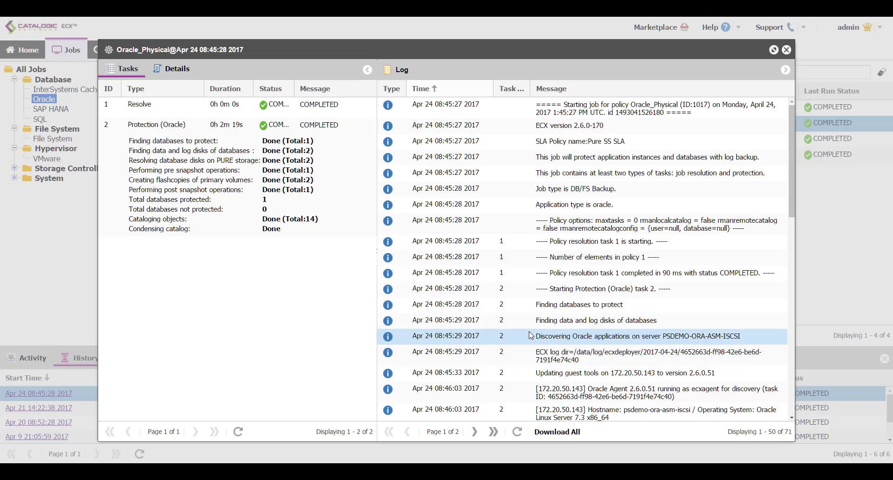
scroll(529, 334, "down", 1)
scroll(529, 334, "down", 1)
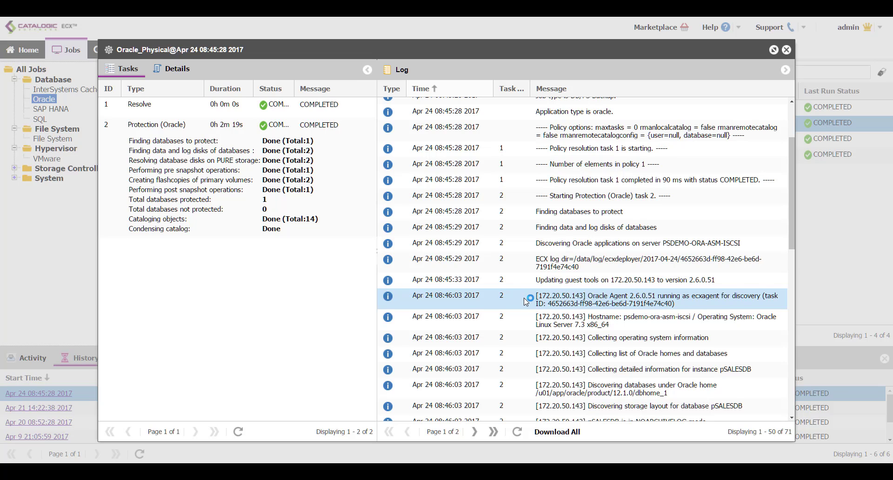
scroll(525, 301, "down", 1)
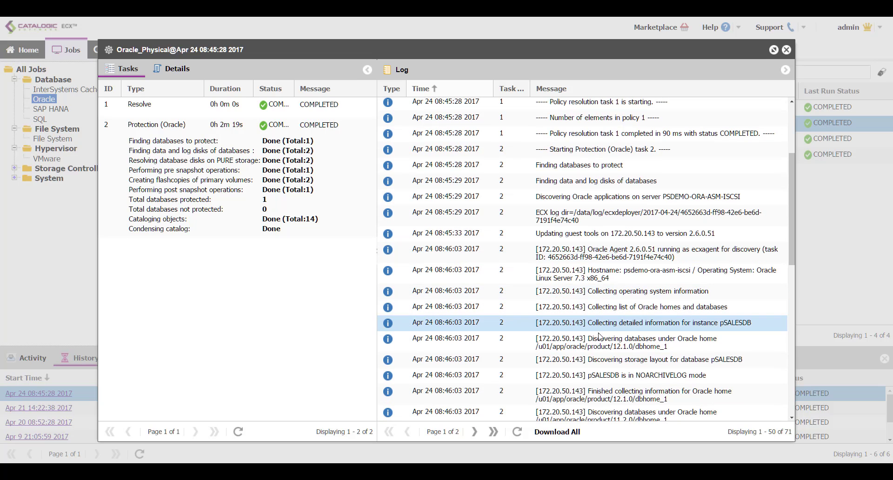
scroll(642, 327, "down", 4)
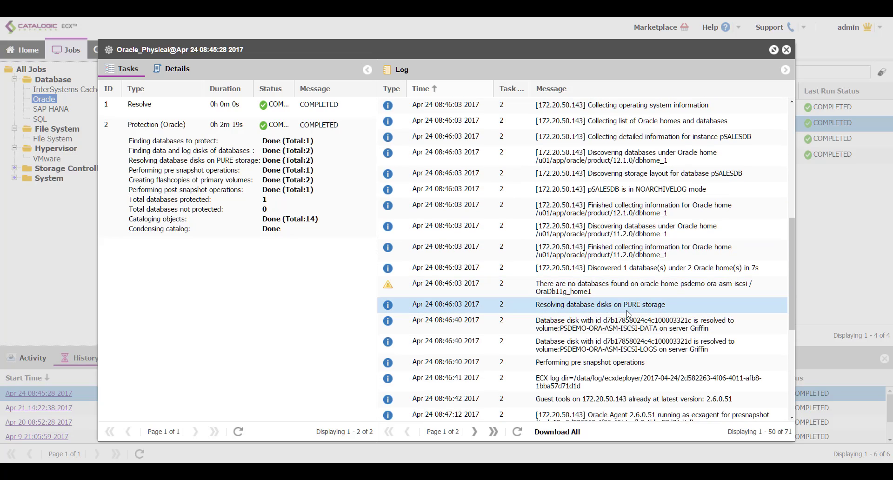
scroll(628, 312, "down", 1)
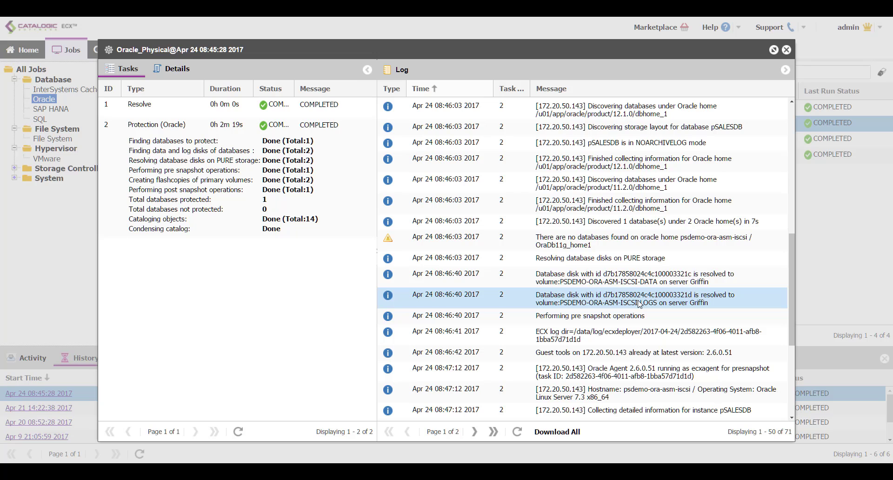
scroll(629, 324, "down", 1)
scroll(629, 323, "down", 3)
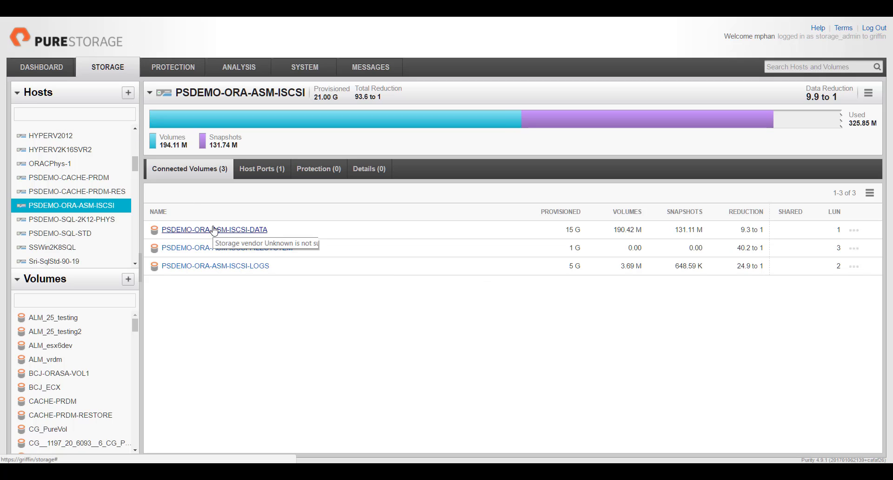
- Open the PSDEMO-ORA-ASM-ISCSI-DATA volume and list its four snapshots
left_click(214, 229)
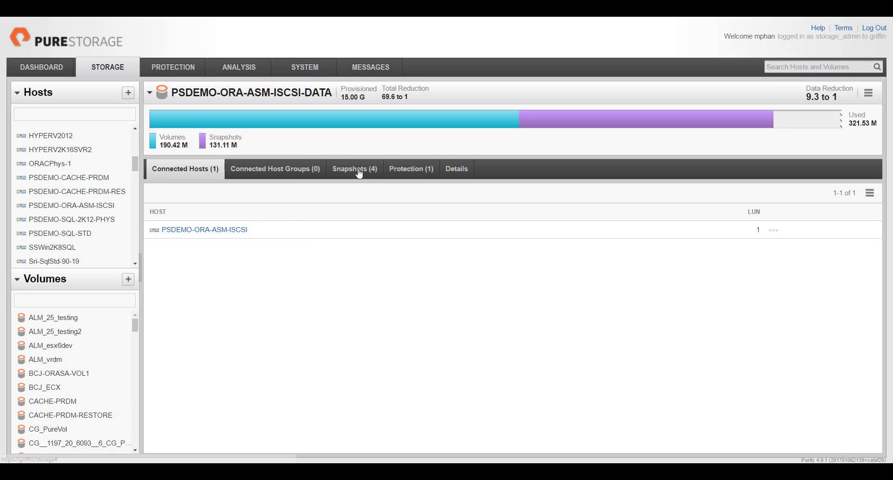
left_click(358, 172)
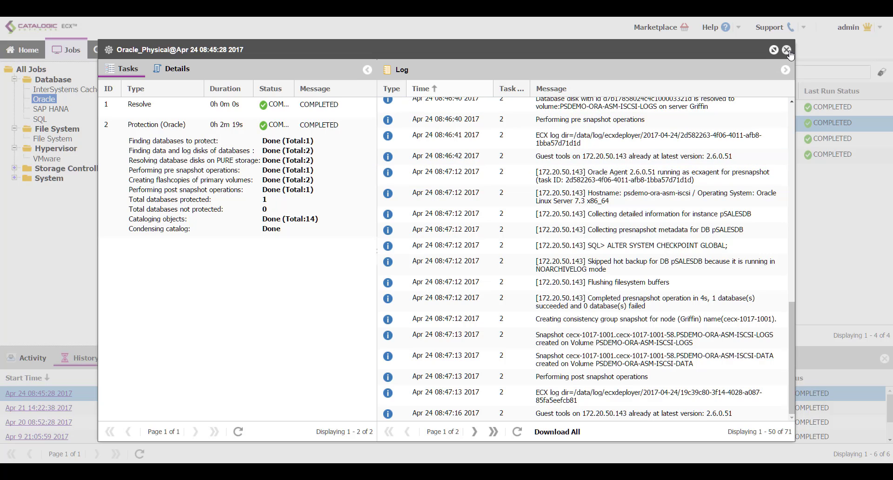
- Close the job log and create a new Oracle restore job from the Instant Database Restore template
left_click(786, 50)
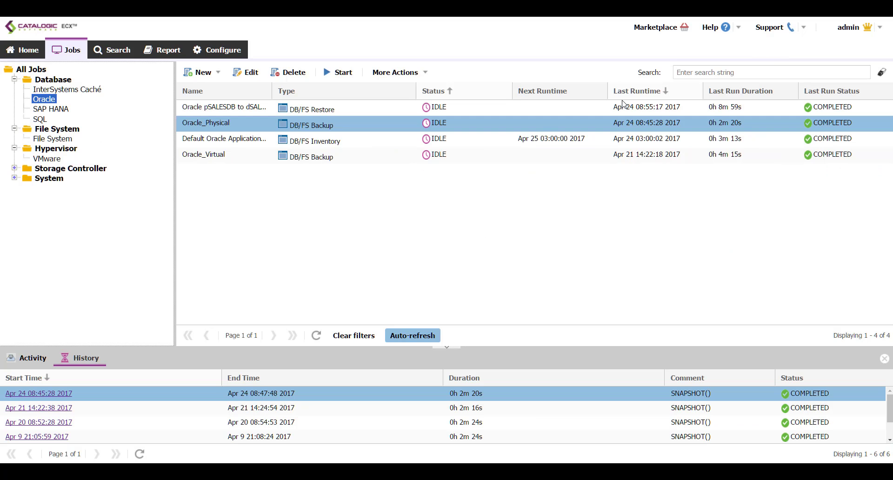
right_click(49, 99)
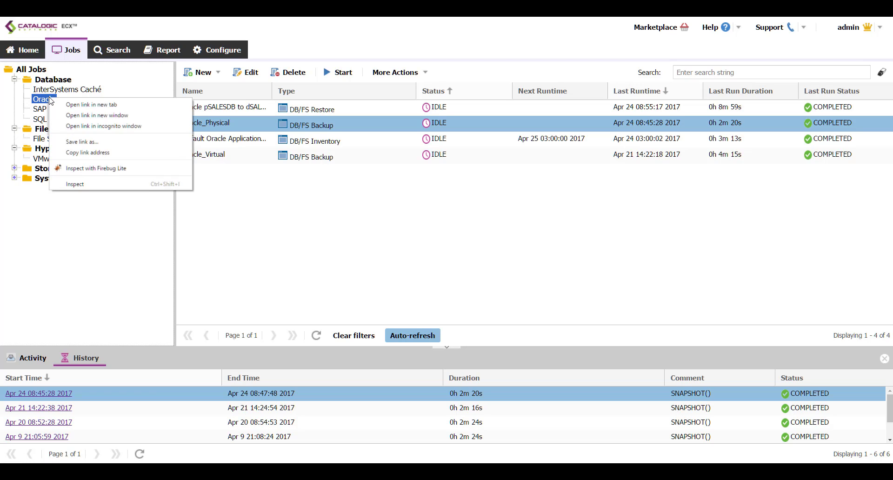
key("Escape")
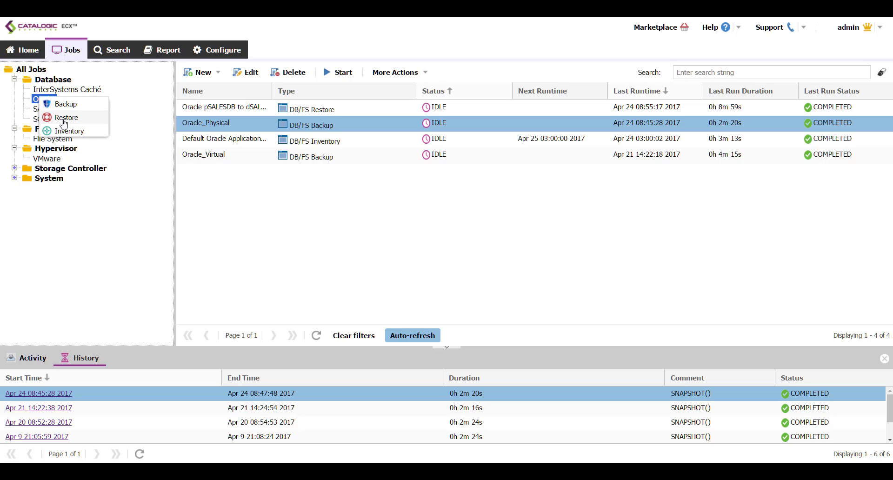
left_click(64, 120)
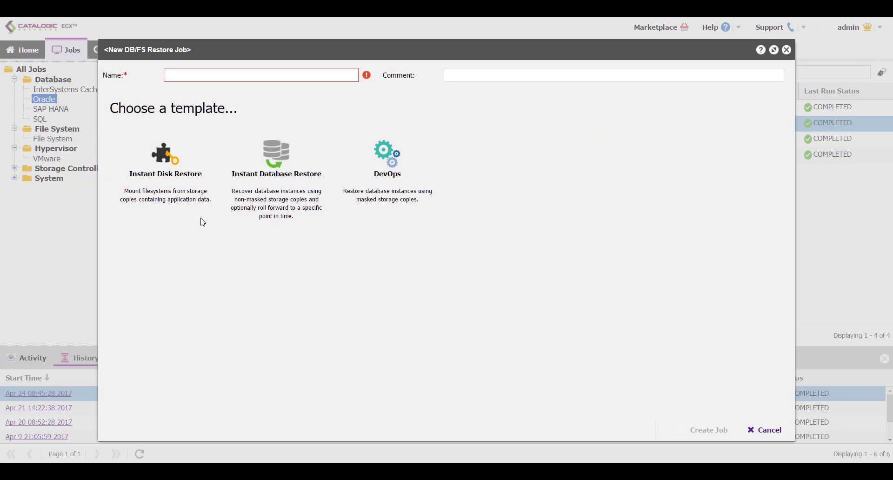
left_click(195, 205)
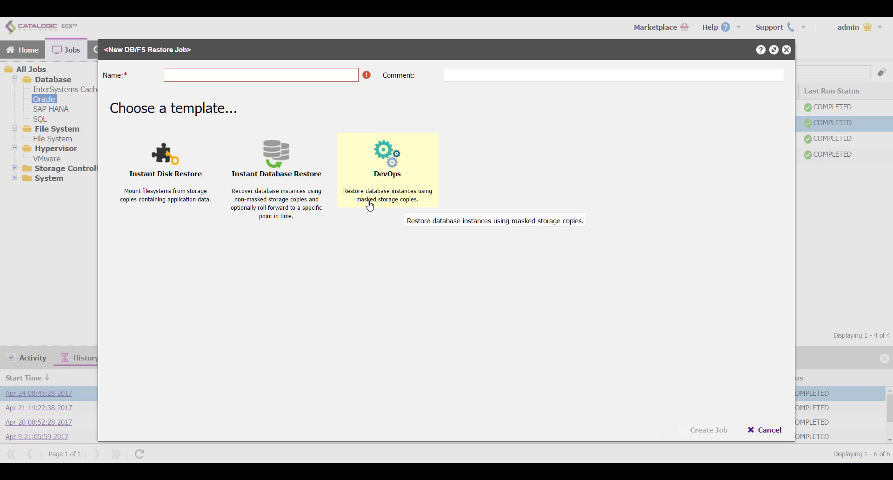
left_click(306, 189)
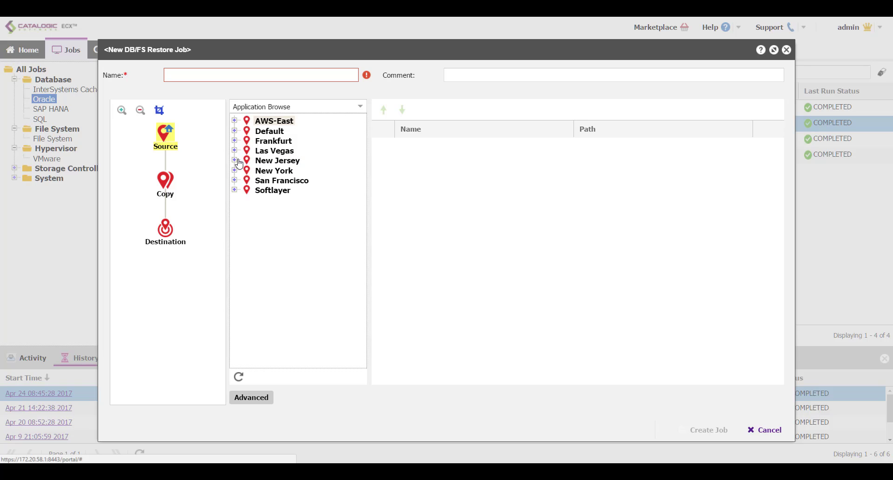
- Select pSALESDB on psdemo-ora-asm-iscsi in New York as the restore source
left_click(235, 172)
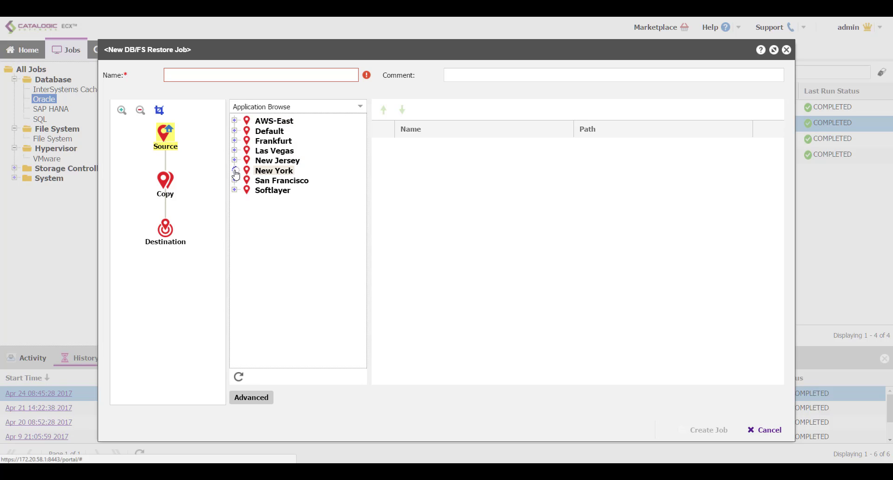
left_click(244, 181)
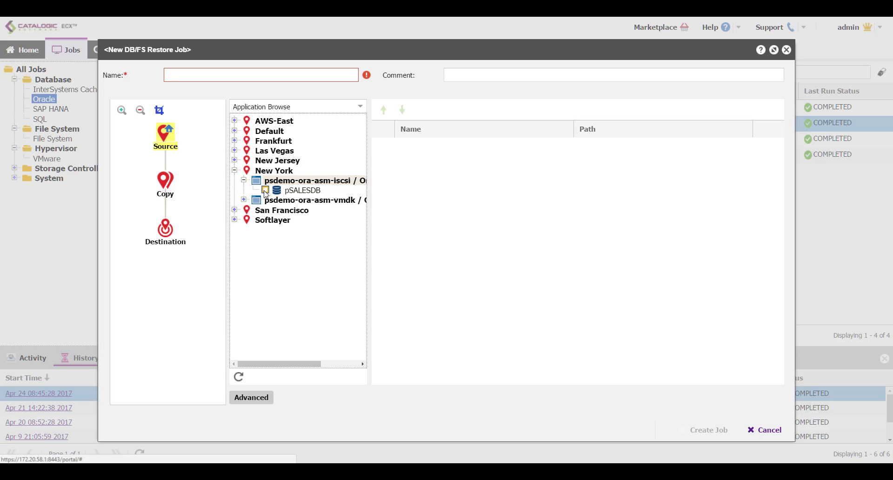
left_click(265, 190)
left_click_drag(370, 217, 405, 223)
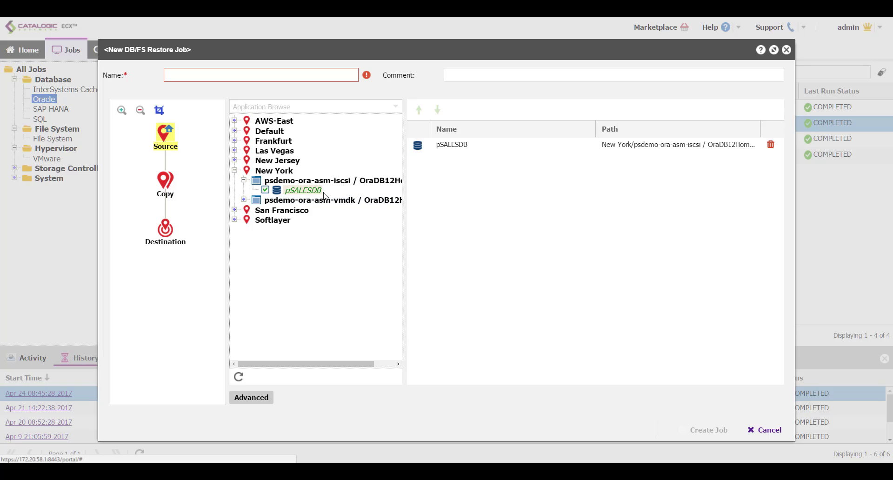
left_click(165, 181)
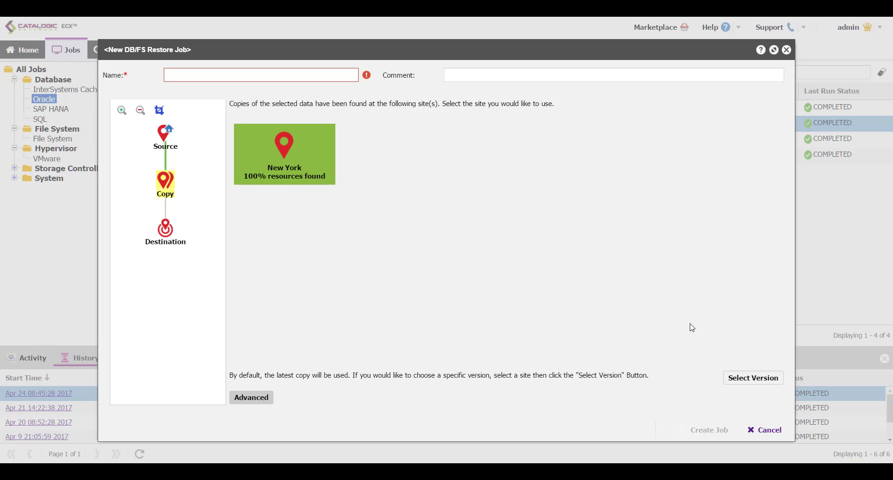
- Restore pSALESDB from its latest copy (Use Latest) with point-in-time selection left off
left_click(740, 390)
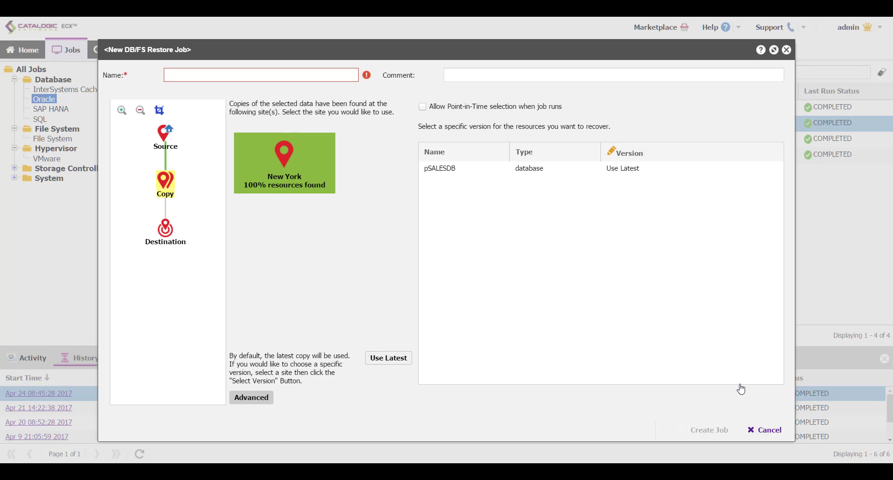
left_click(626, 173)
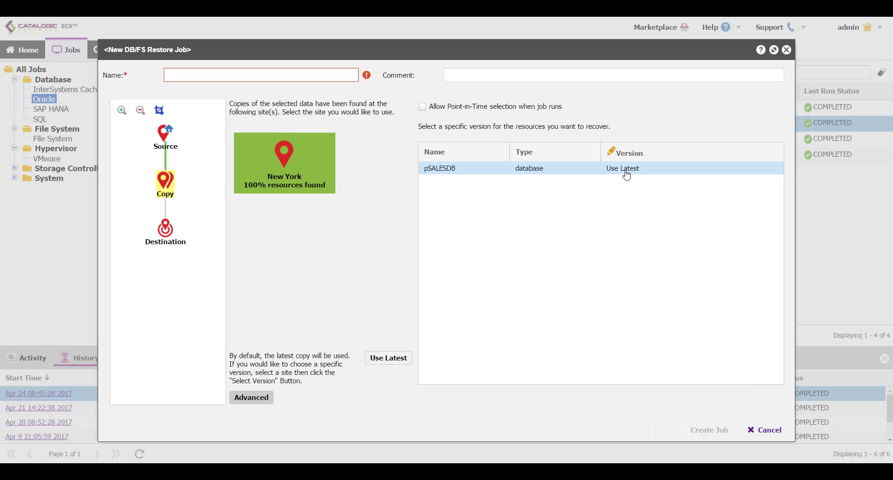
left_click(625, 173)
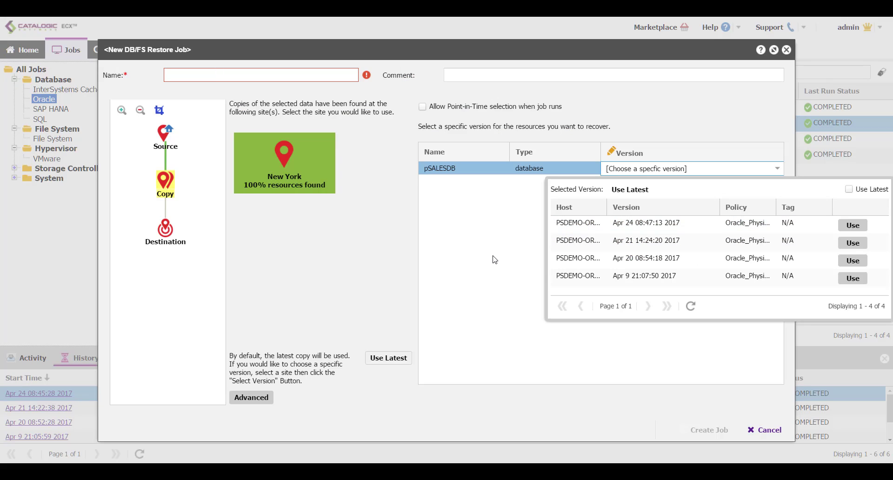
left_click(849, 188)
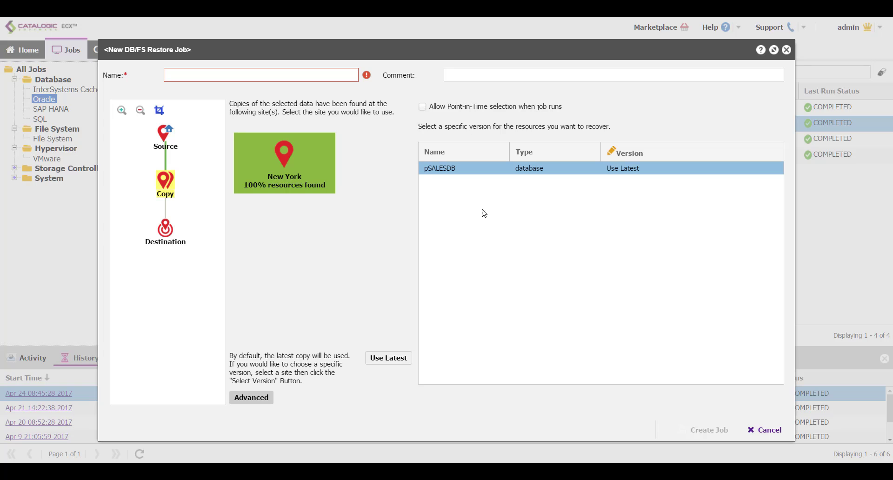
left_click(423, 110)
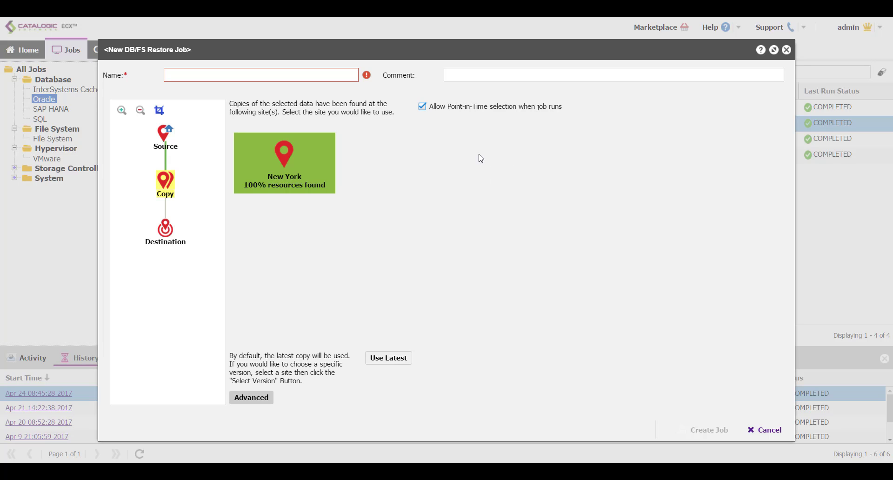
left_click(423, 107)
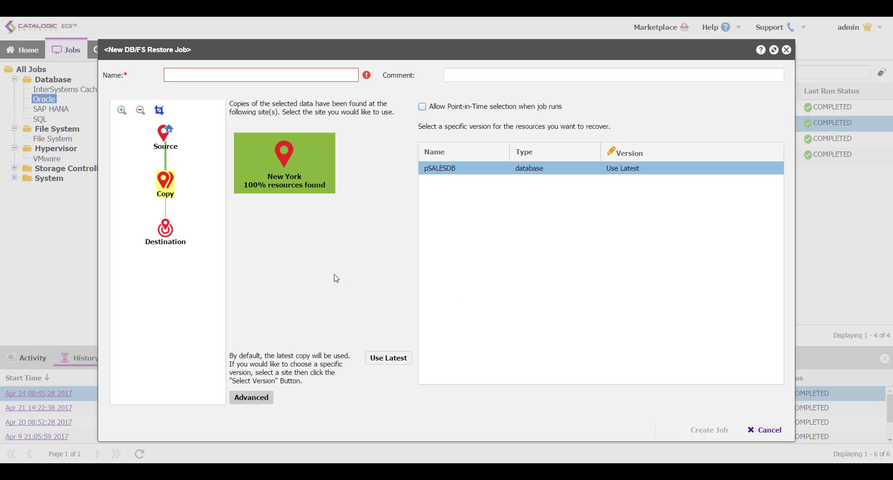
left_click(172, 234)
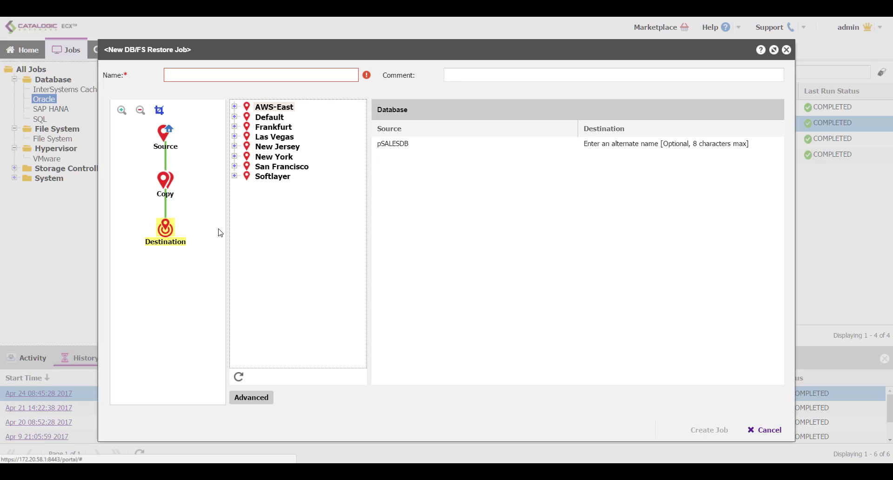
- Set host psdemo-ora-asm-iscsi in New York as destination, restoring pSALESDB as dSALESDB
left_click(235, 157)
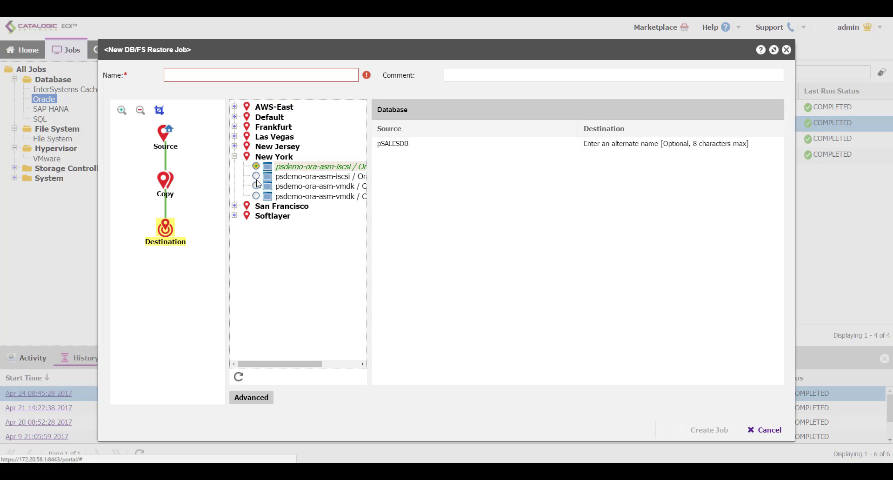
left_click(255, 186)
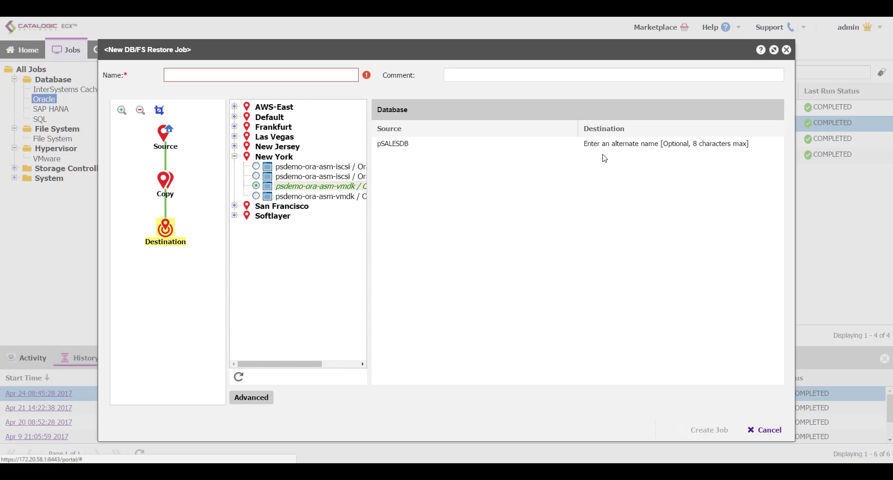
left_click(619, 147)
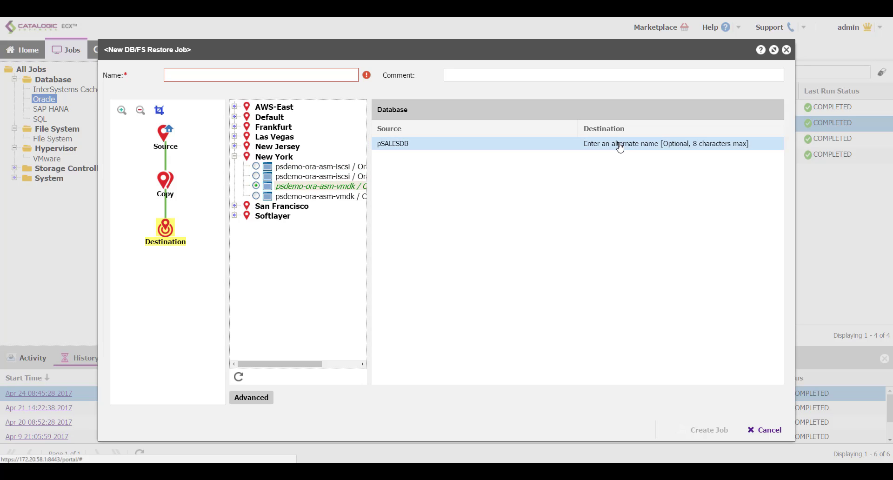
left_click(620, 147)
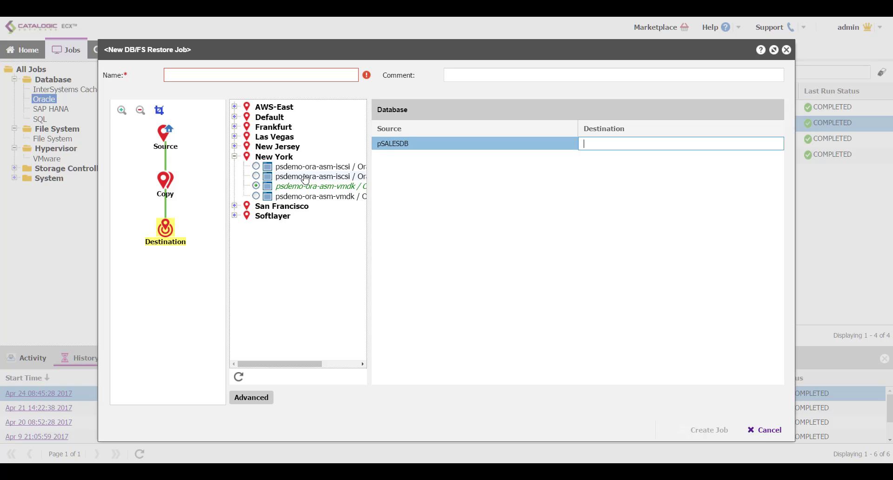
left_click(260, 167)
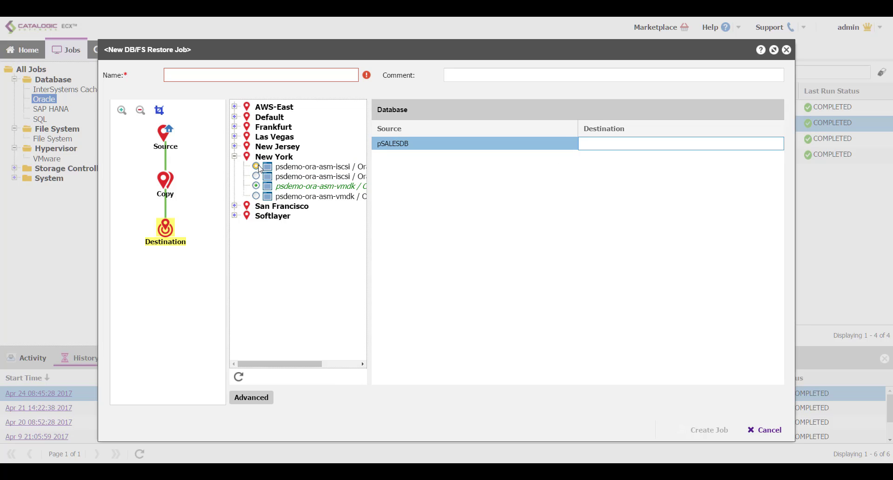
left_click(655, 143)
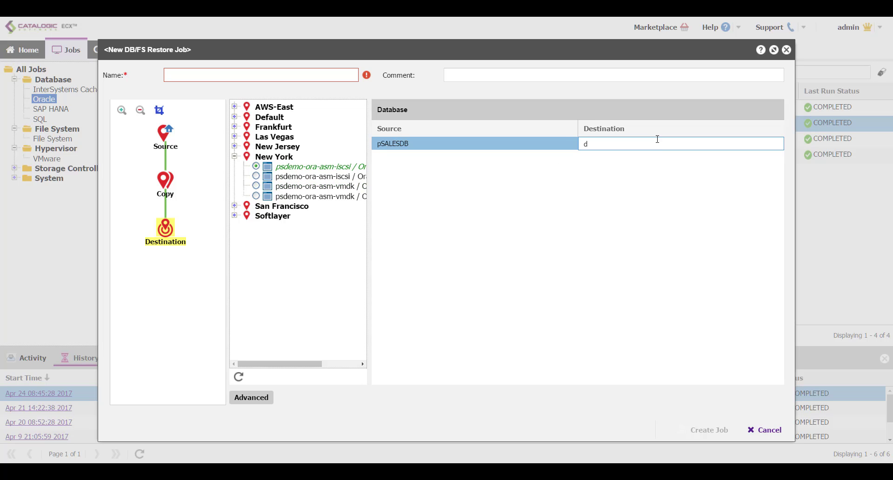
type("dSALESD")
type("E")
type("B")
- Name the job 'Oracle Restore', then cancel the unsaved job
left_click(264, 74)
type("Ora")
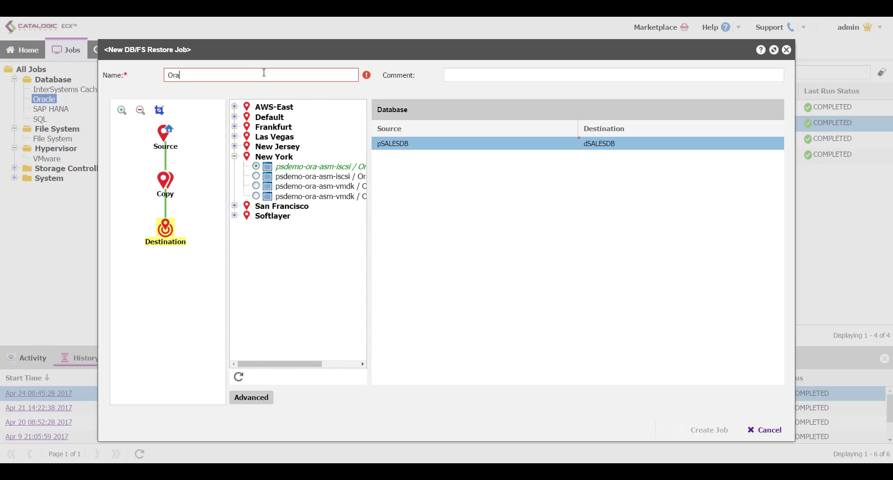
type("cle Restore")
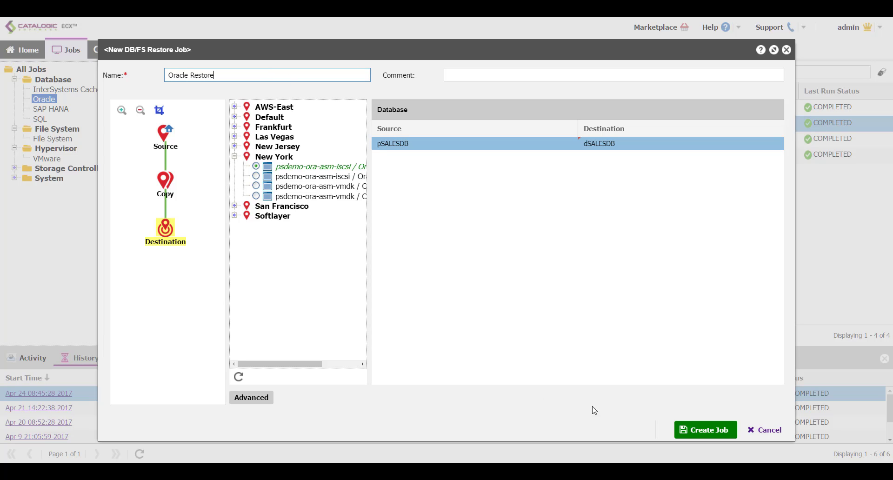
left_click(773, 435)
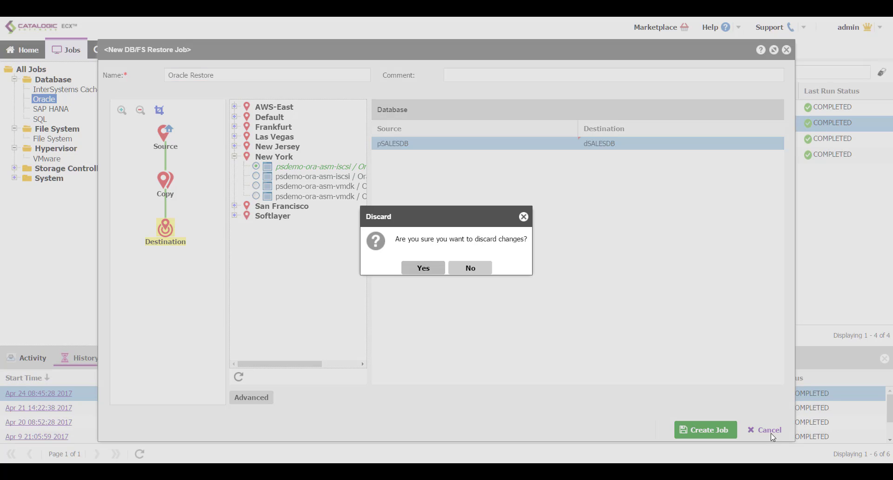
- Discard the unsaved job and start the existing Oracle pSALESDB to dSALESDB job, following its log to completion
left_click(406, 269)
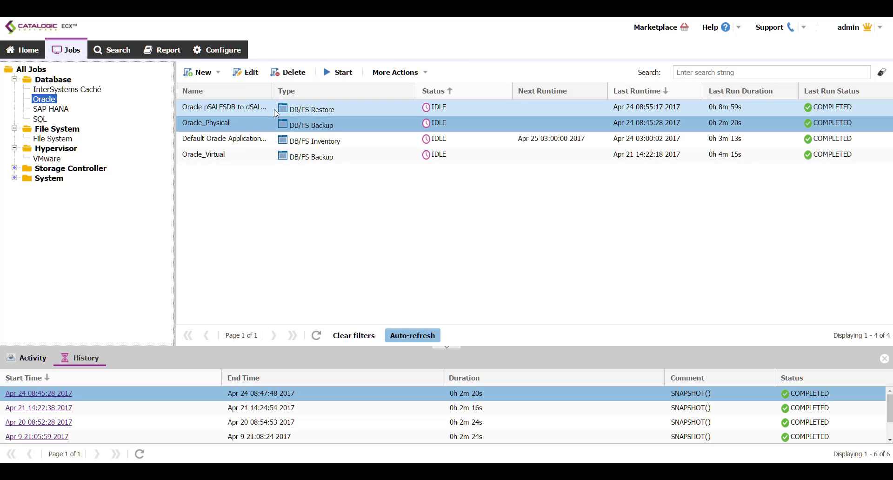
right_click(274, 110)
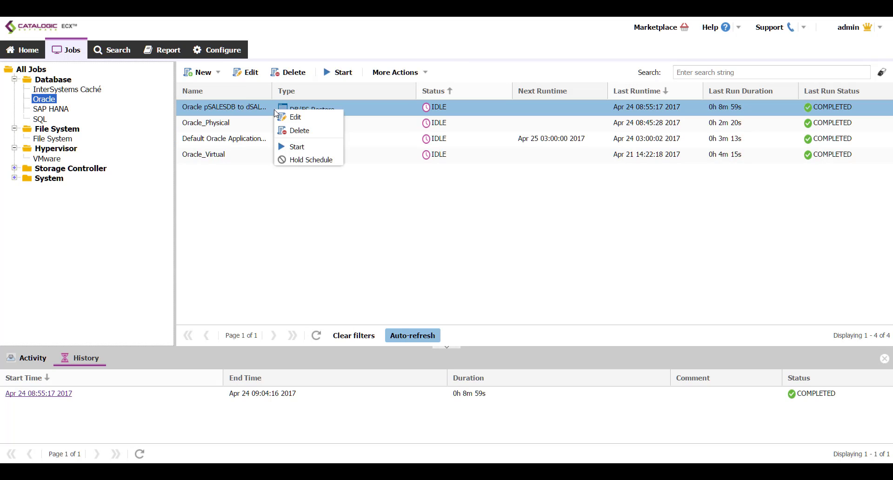
left_click(294, 147)
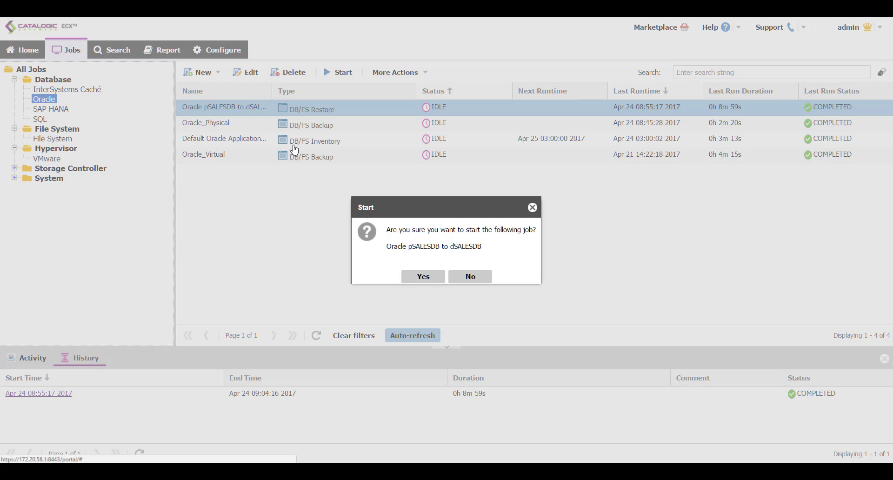
left_click(408, 279)
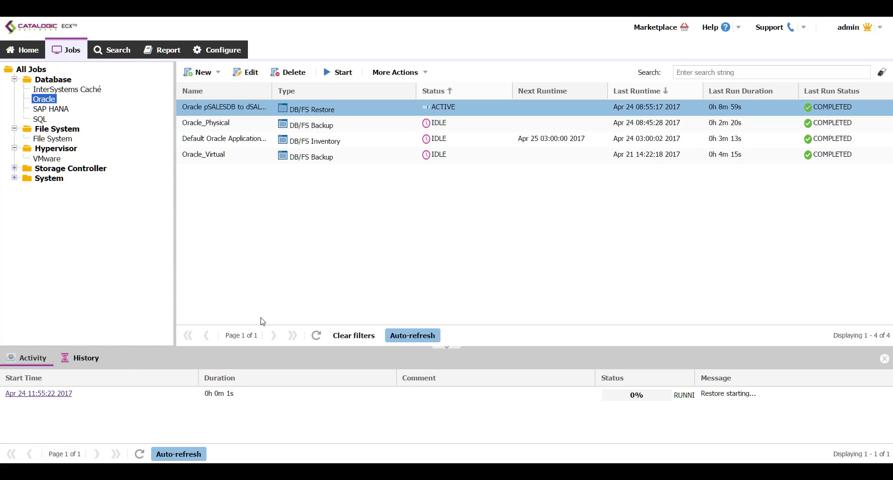
left_click(65, 394)
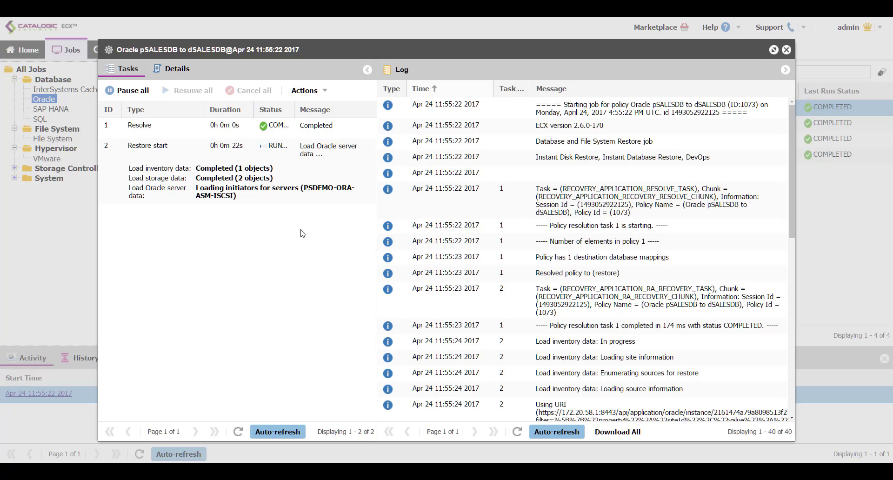
left_click(417, 275)
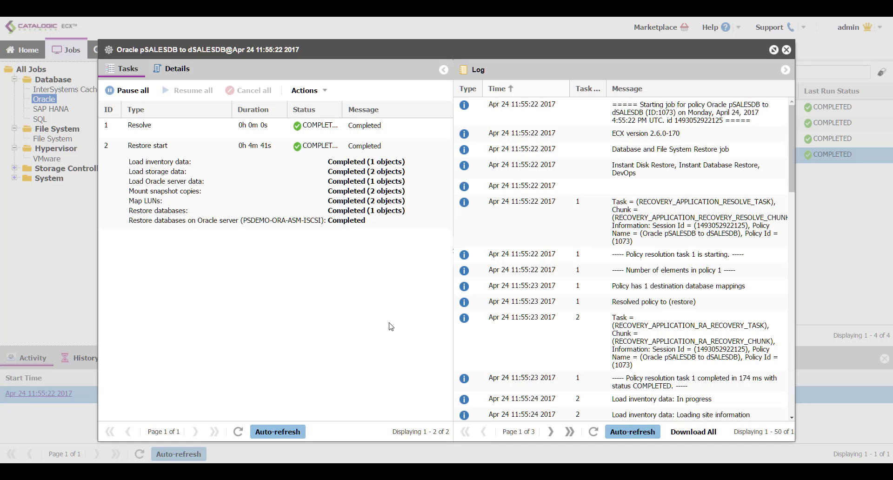
left_click(290, 199)
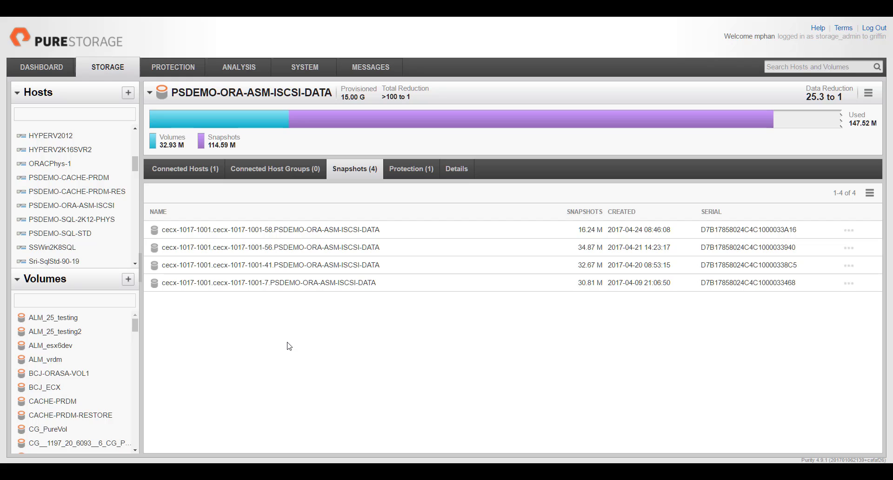
- Show host PSDEMO-ORA-ASM-ISCSI's five connected volumes, including the two ECX_1073 restore volumes
left_click(100, 206)
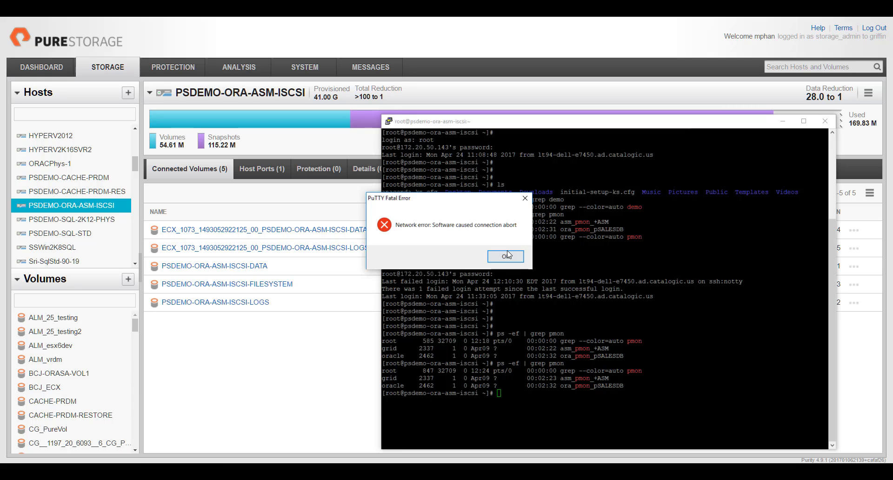
- Dismiss the connection error, restart the PuTTY session and log in as root
left_click(507, 253)
right_click(517, 122)
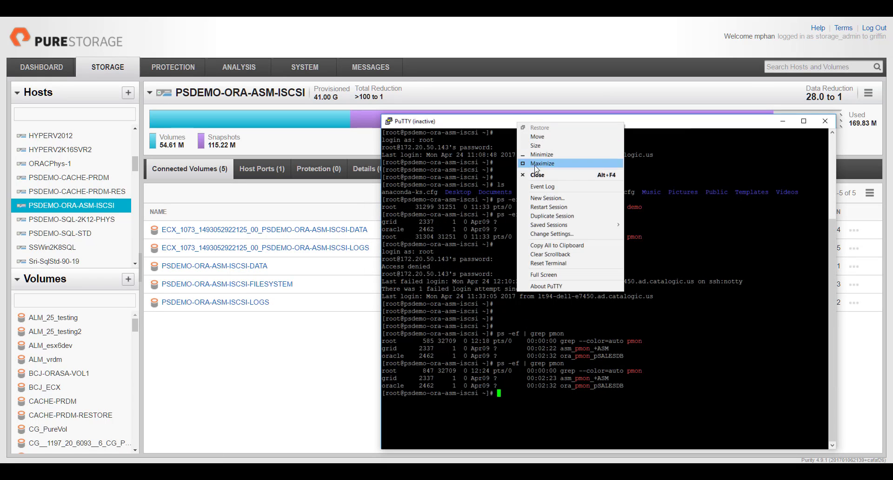
left_click(546, 206)
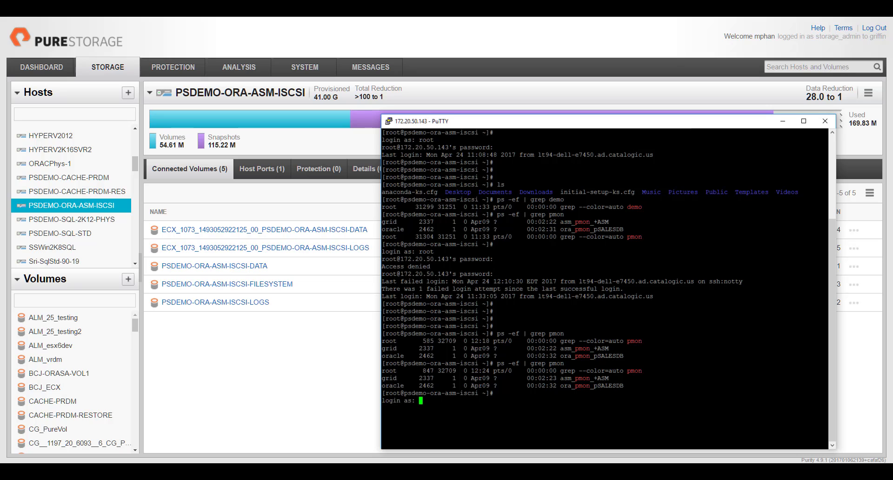
type("root")
key("Return")
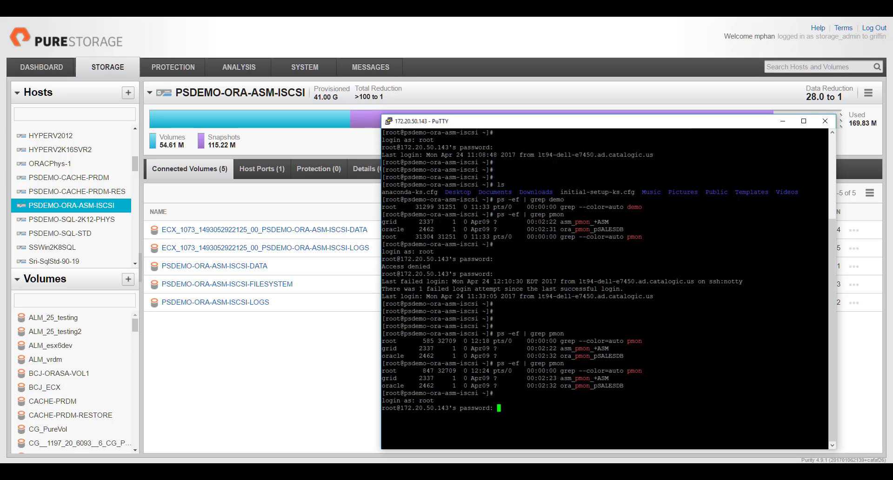
key("Return")
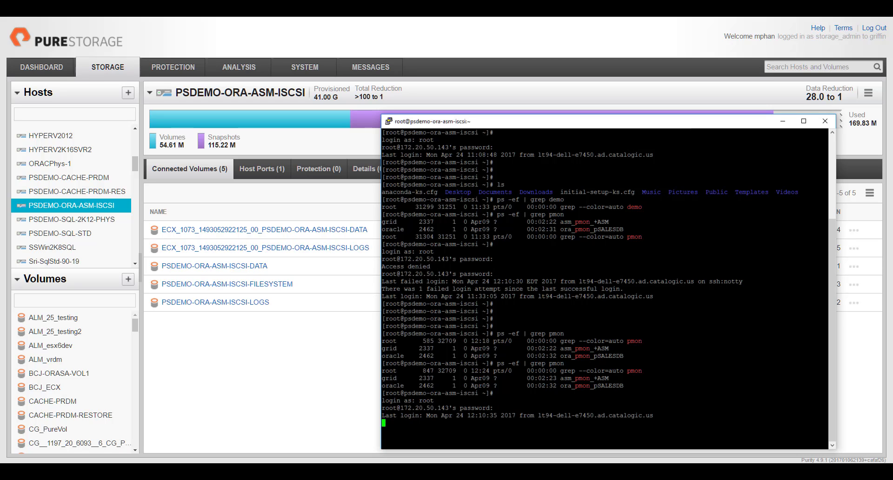
- Run ps -ef| grep pmon to list the running Oracle pmon processes
type("ps -ef| ")
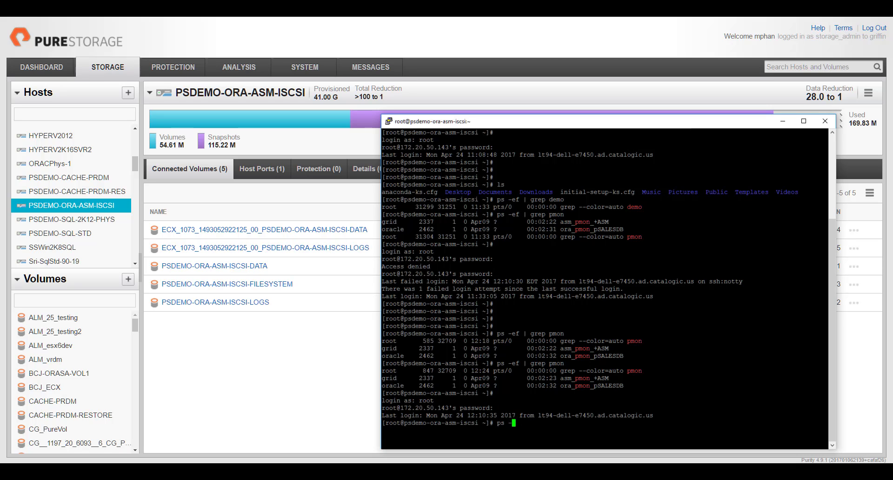
type("p")
key("BackSpace")
type("grep pmon")
key("Return")
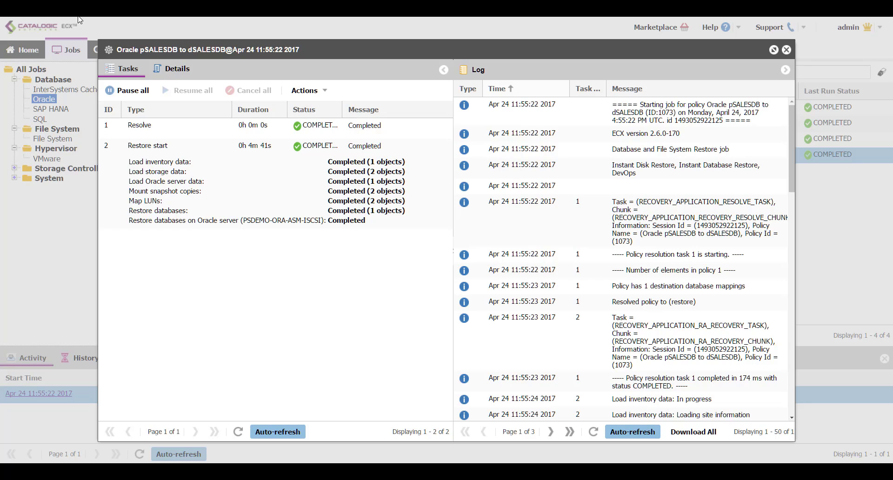
- Close the log, reopen the Apr 24 11:55:22 run, and cancel its restore session
left_click(785, 50)
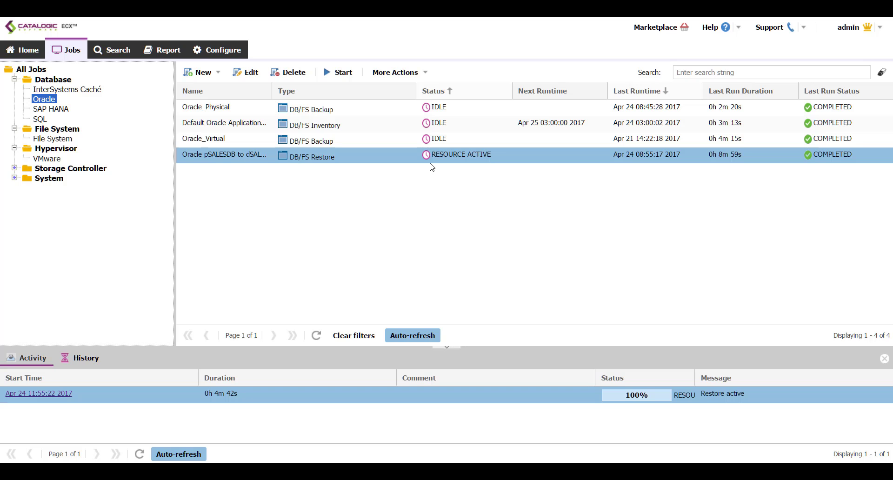
left_click(63, 394)
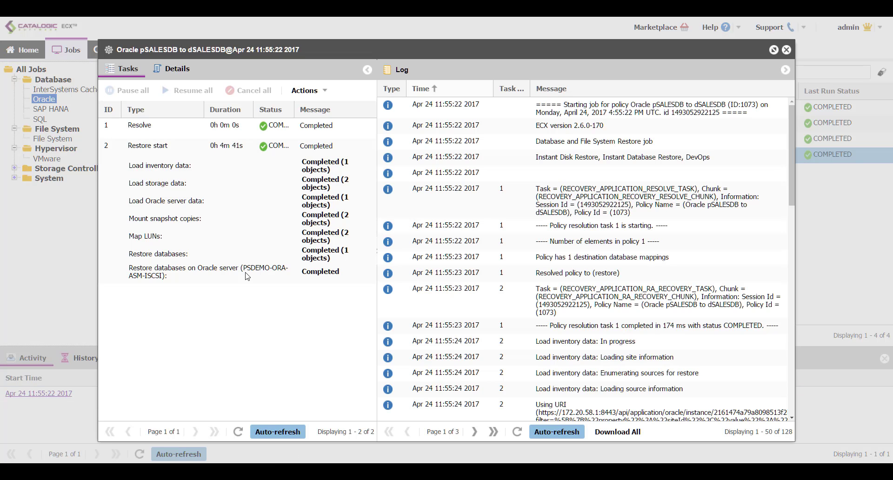
left_click(320, 92)
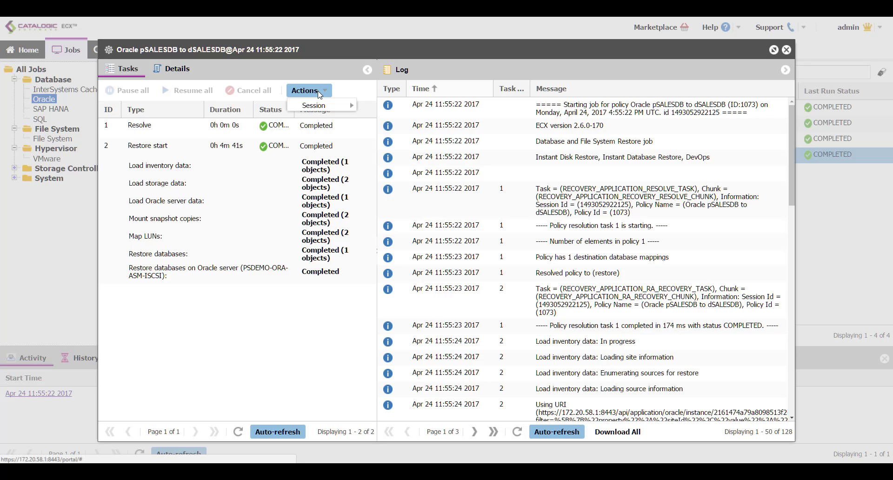
mouse_move(325, 106)
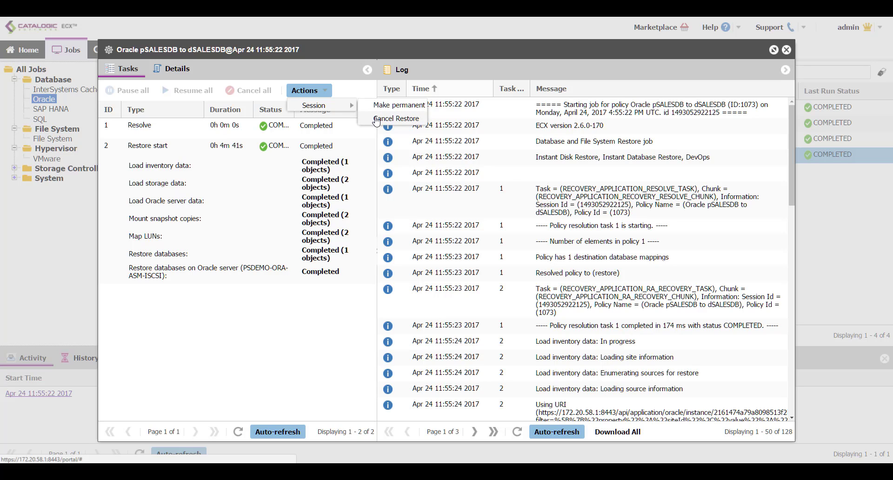
left_click(376, 119)
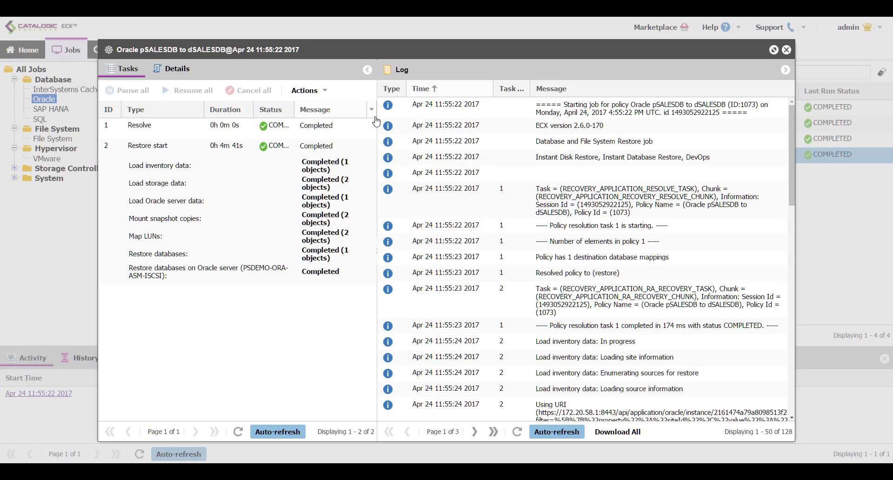
- Watch the Restore cancel task dismount dSALESDB, then rerun ps -ef| grep pmon in PuTTY
left_click(321, 209)
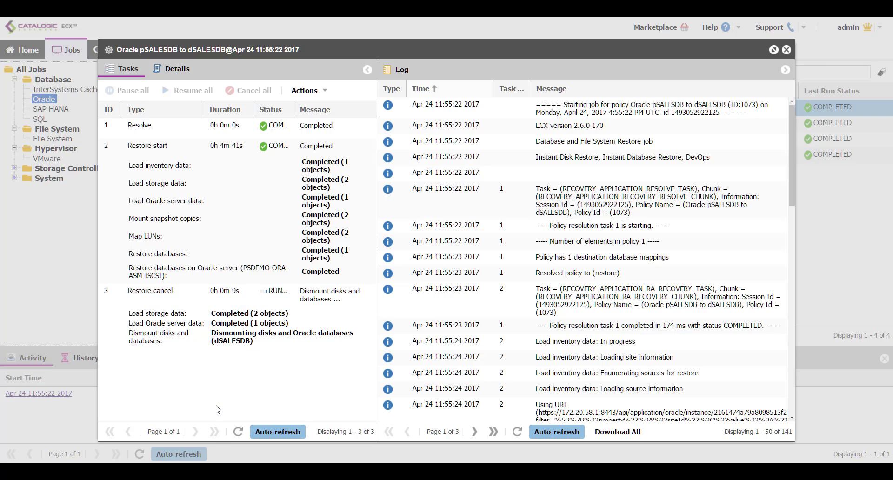
key("alt+Tab")
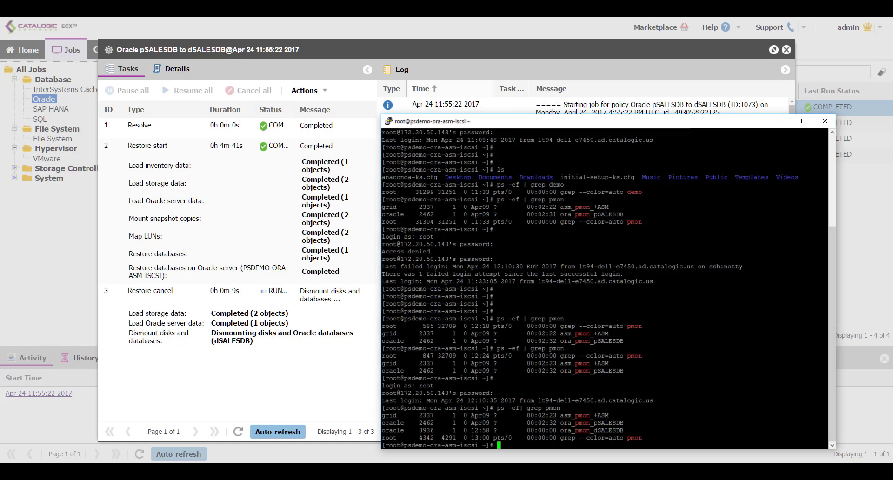
key("Up")
key("Return")
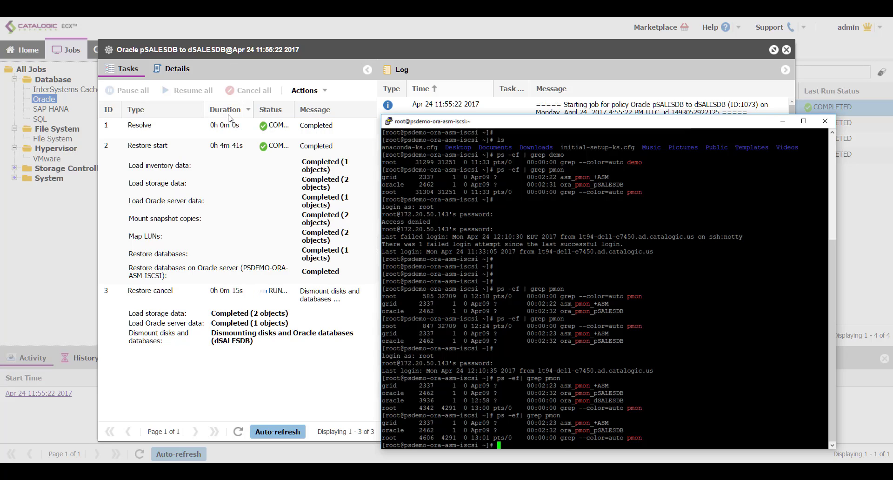
left_click(210, 153)
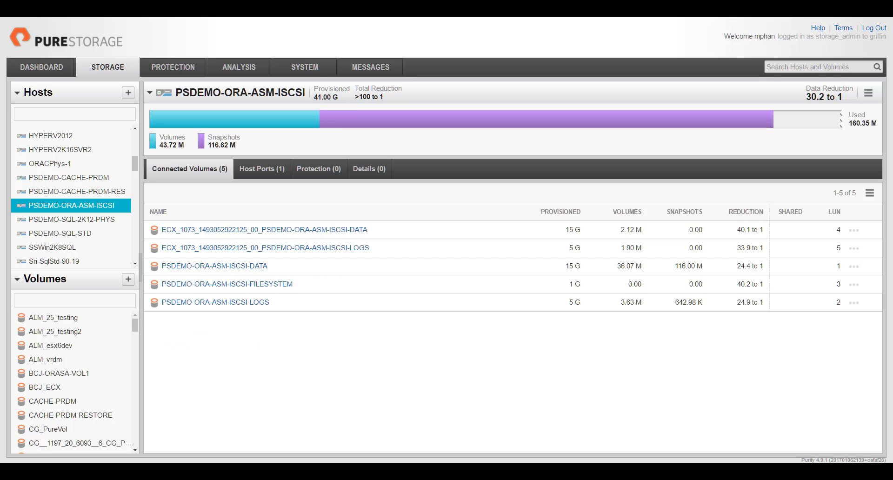
- Refresh PSDEMO-ORA-ASM-ISCSI to confirm the ECX_1073 DATA and LOGS volumes are removed, leaving three volumes
left_click(104, 206)
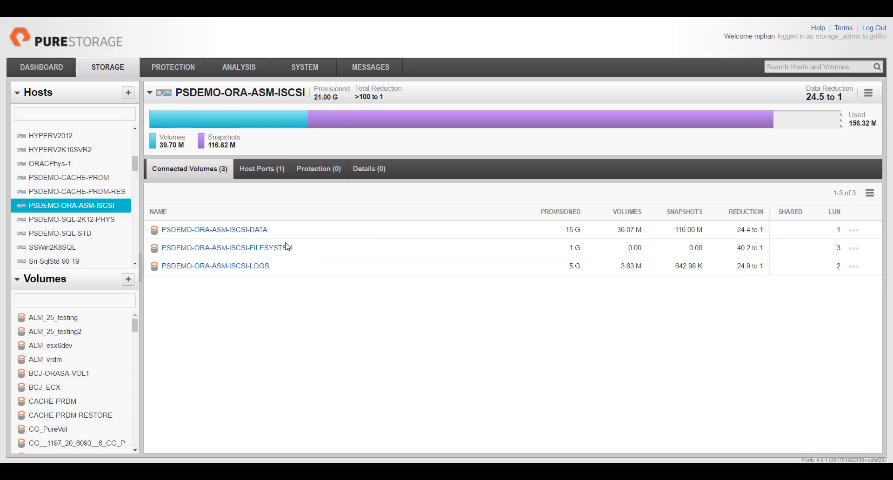